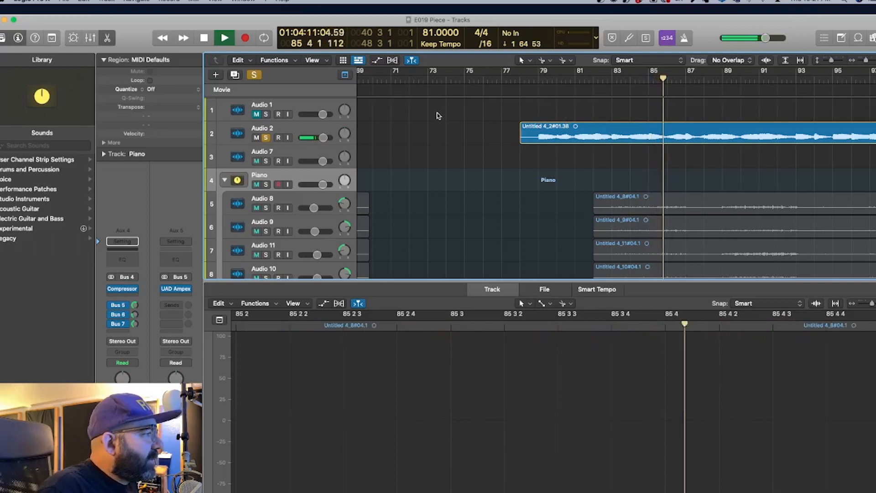
Step: Solo the Rhodes track and play the arrangement from bar 79
scroll(407, 238, down, 4)
scroll(524, 129, down, 1)
key(space)
drag(584, 79, 594, 79)
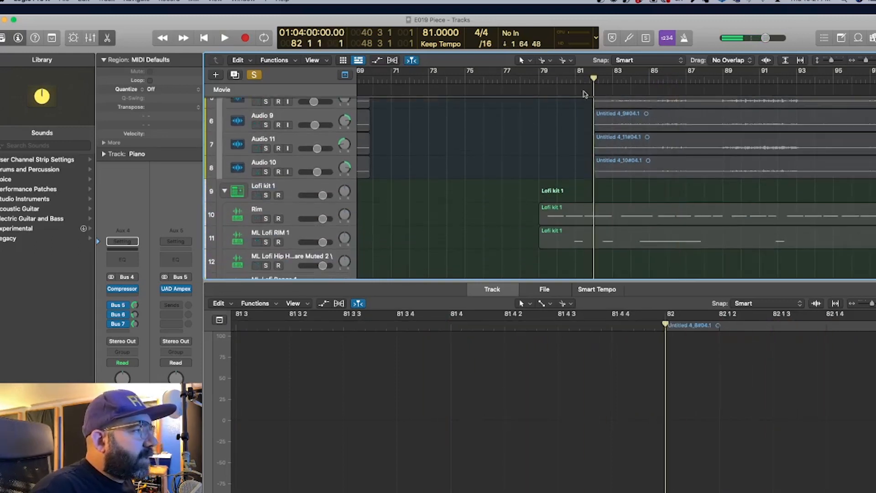
scroll(509, 184, down, 5)
scroll(510, 184, down, 13)
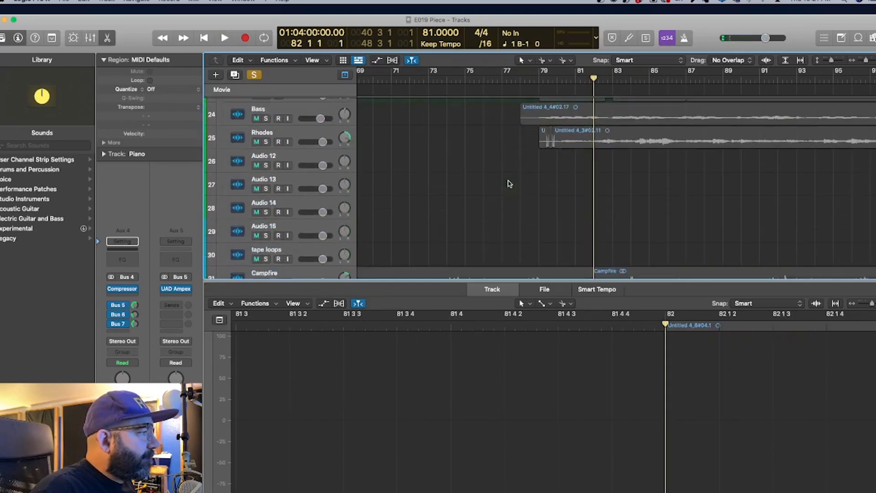
click(266, 142)
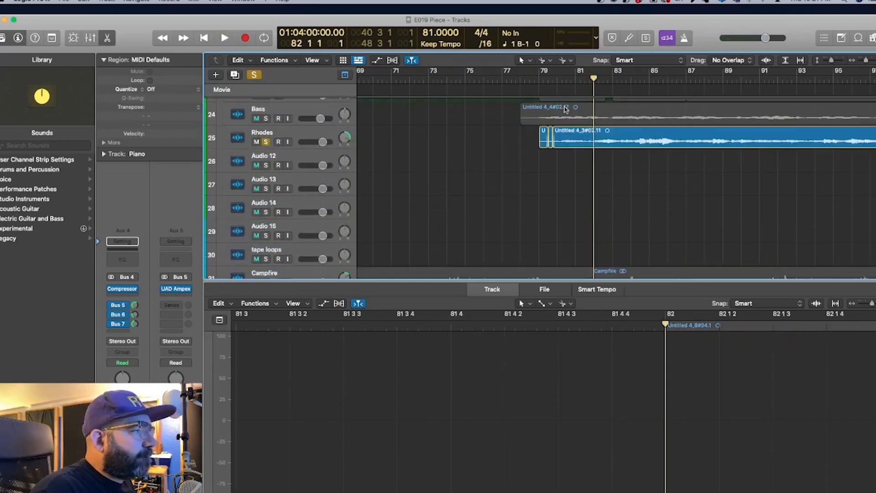
click(541, 78)
key(space)
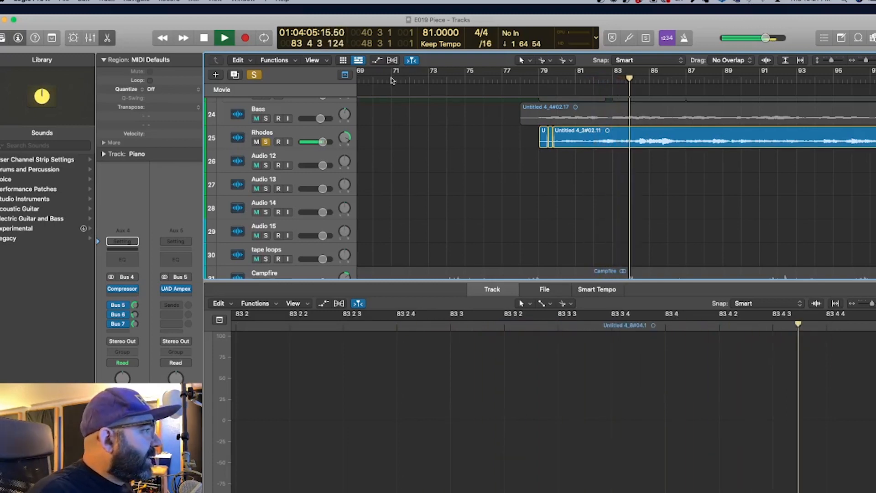
Step: Stop playback and open the Campfire track's Channel EQ, moving its window clear of the track list
scroll(389, 158, down, 3)
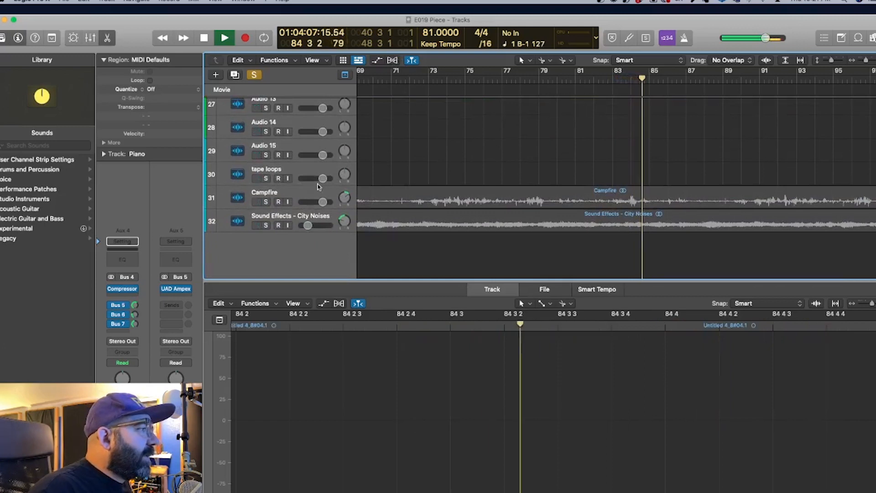
key(space)
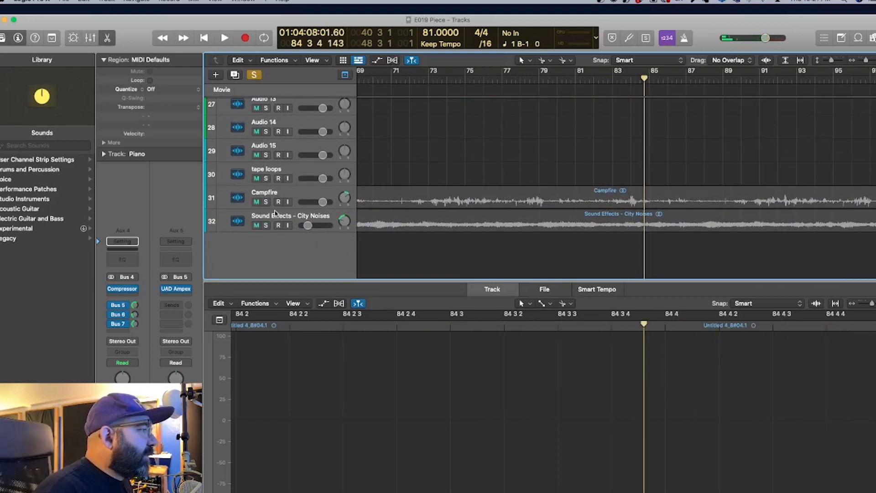
click(284, 198)
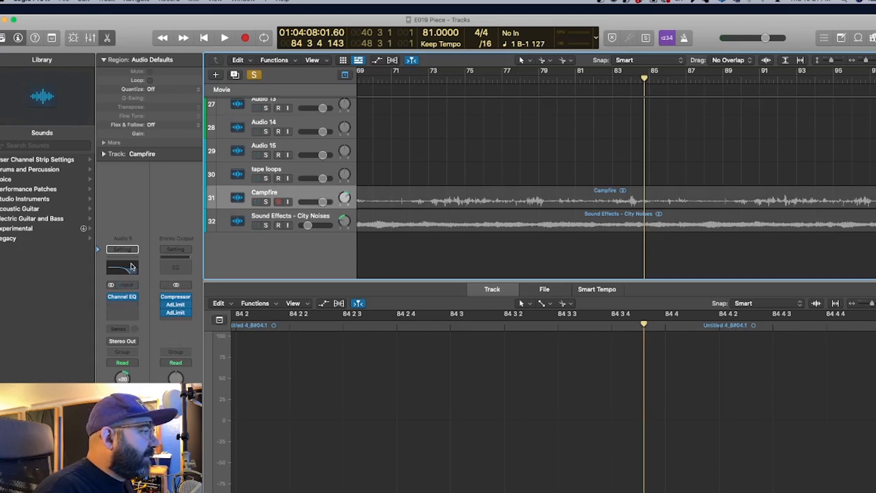
click(123, 267)
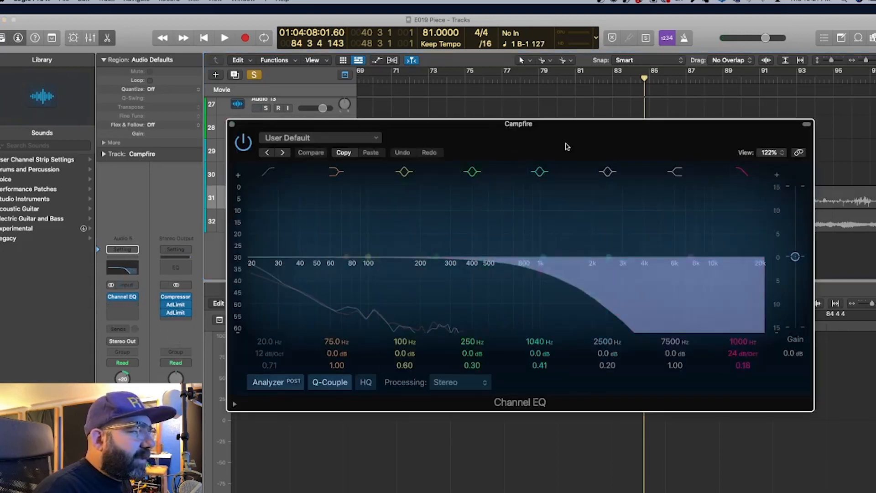
drag(393, 133, 387, 267)
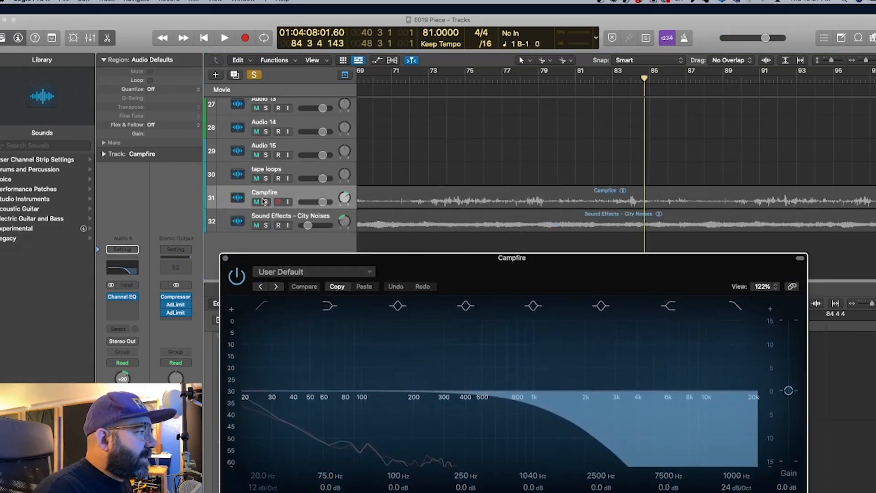
Step: Solo the Campfire track and play it, bypassing and re-enabling its Channel EQ to compare the sound
click(266, 202)
key(space)
click(112, 297)
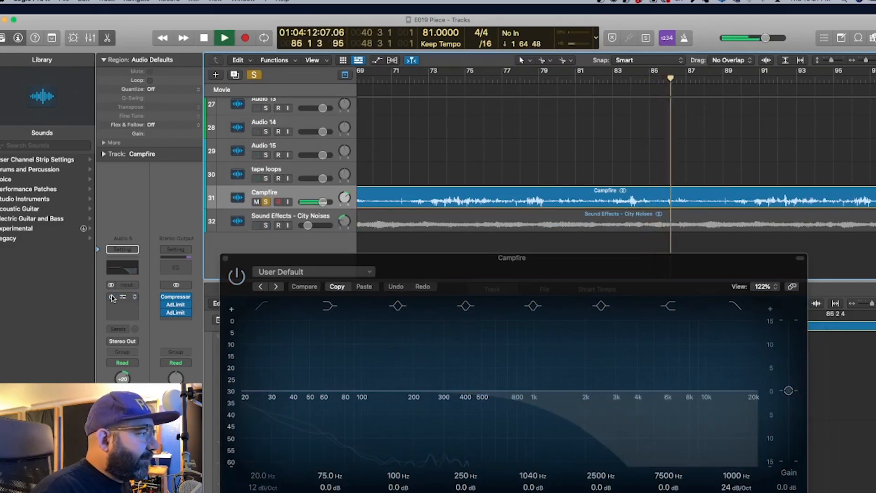
click(113, 297)
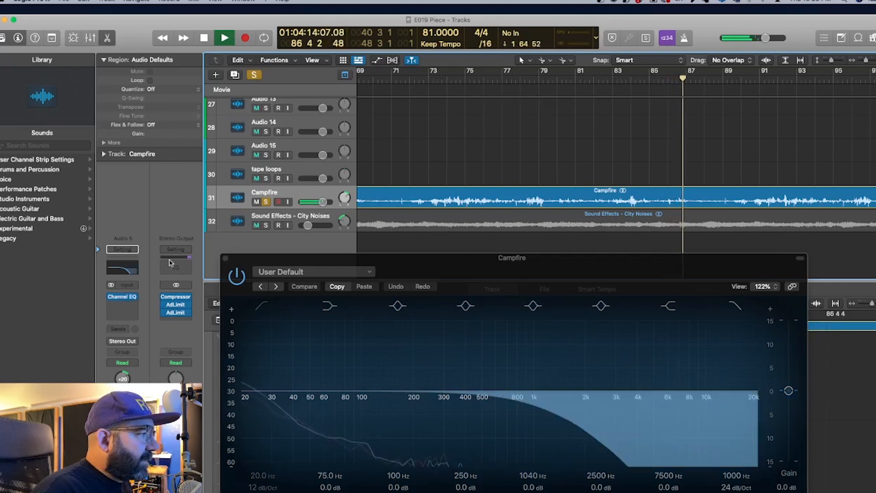
Step: Switch the solo from Campfire to the Sound Effects - City Noises track and play it
click(268, 225)
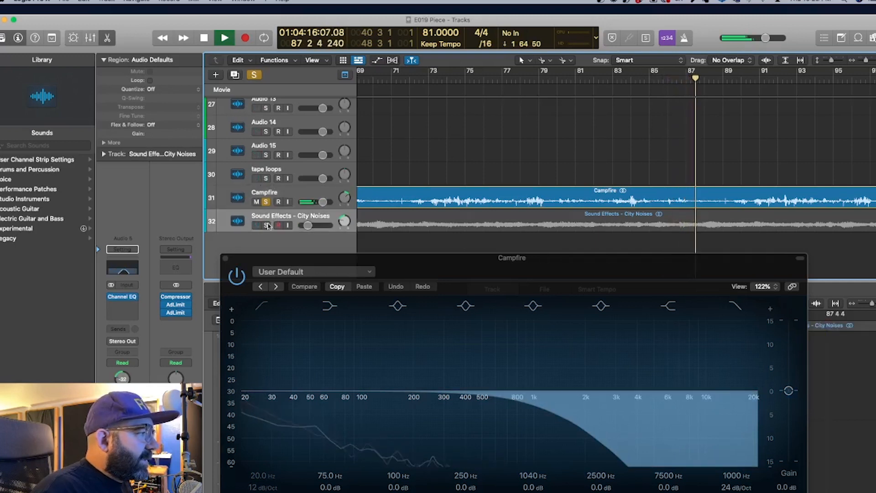
key(space)
click(266, 202)
click(266, 225)
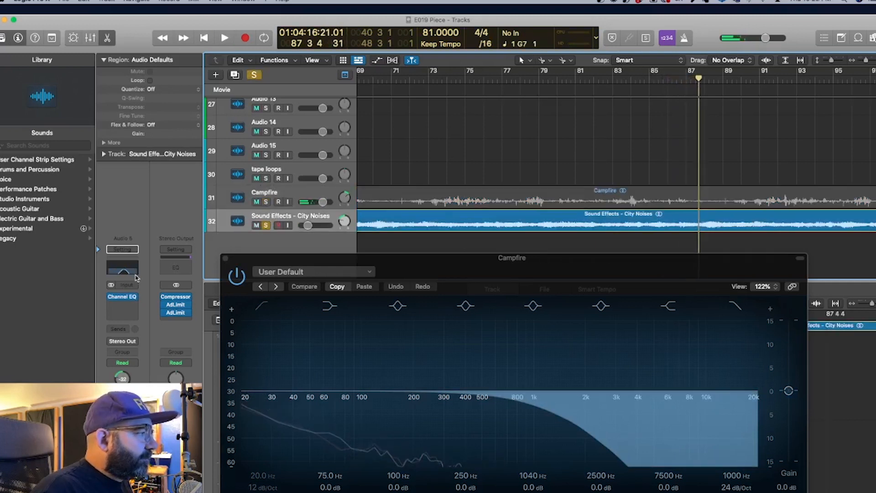
key(space)
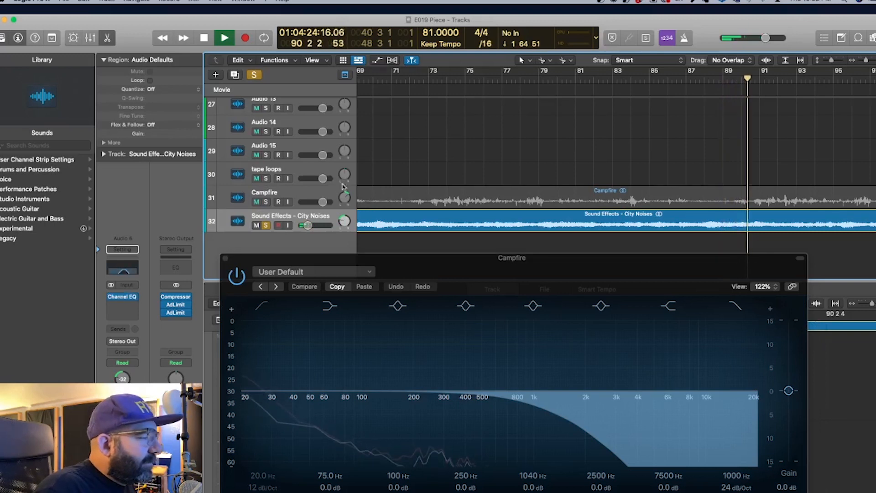
Step: Solo the Campfire track alongside City Noises, listen to both, and stop playback
click(266, 202)
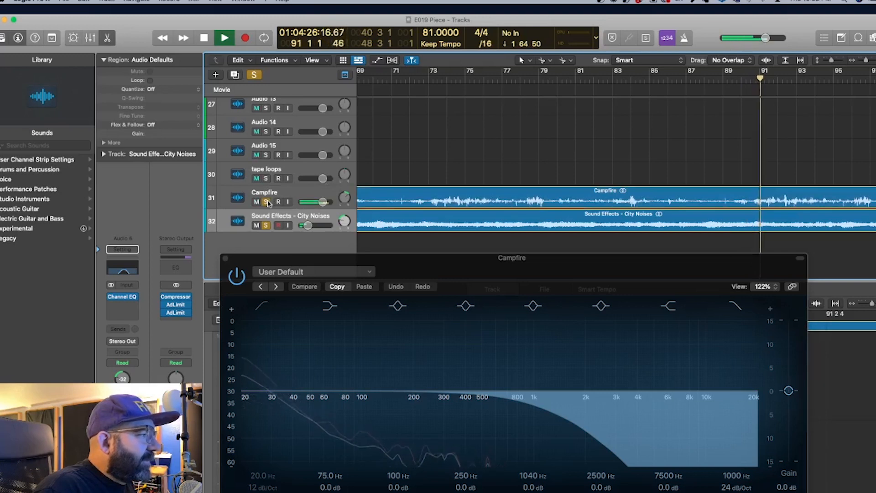
scroll(454, 139, up, 6)
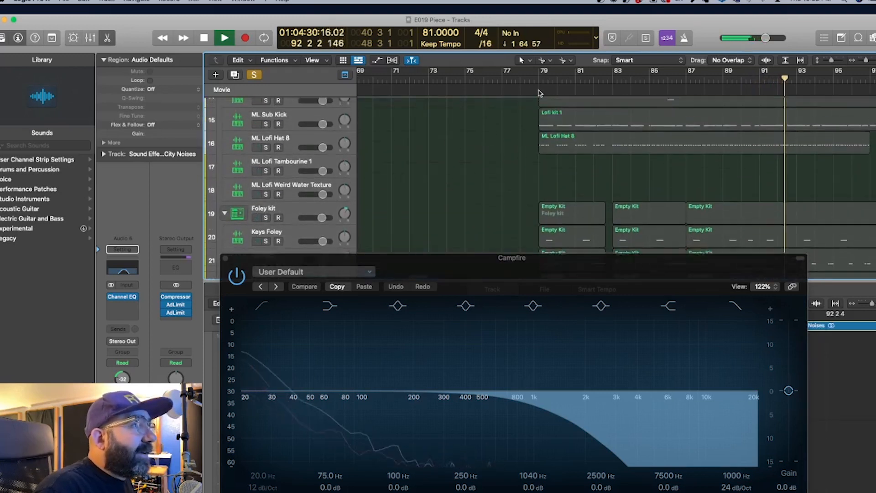
scroll(541, 93, up, 4)
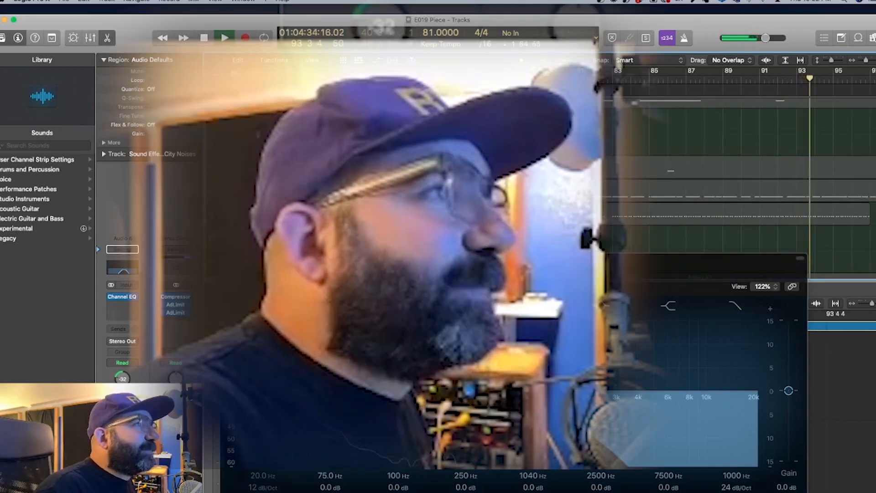
key(space)
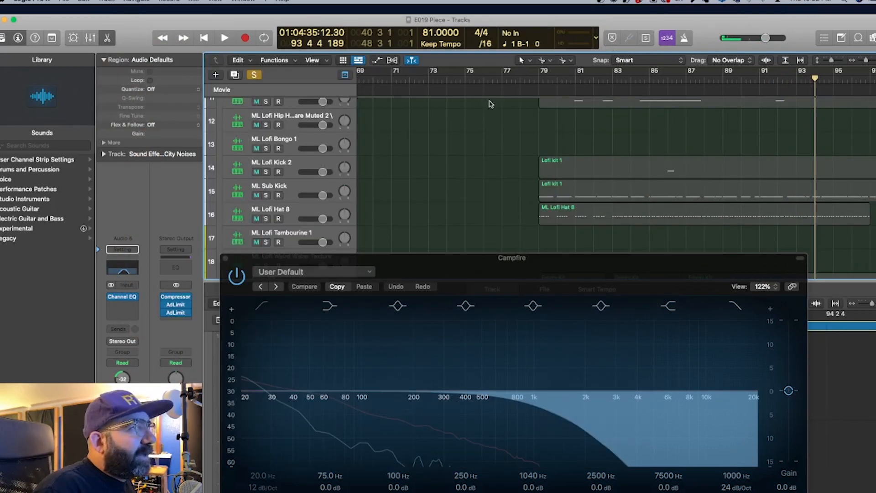
Step: Return the playhead to bar 79 and solo the Lofi kit 1 track
click(543, 78)
scroll(288, 171, up, 5)
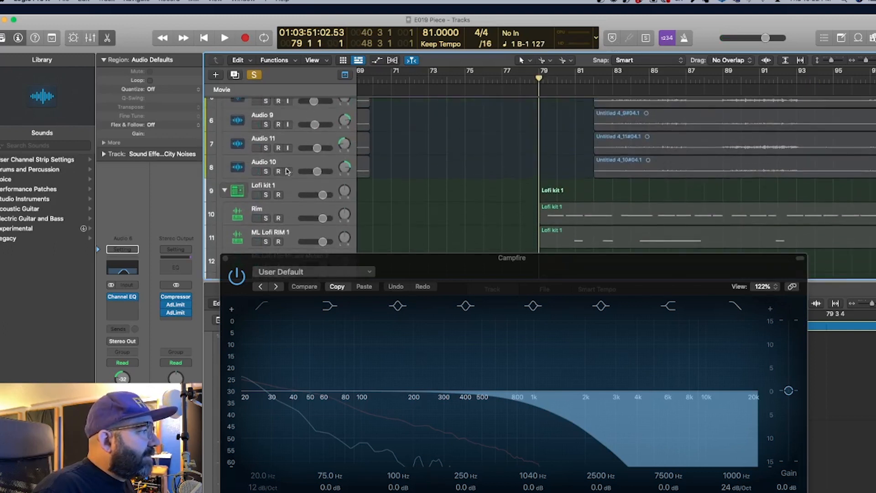
click(287, 184)
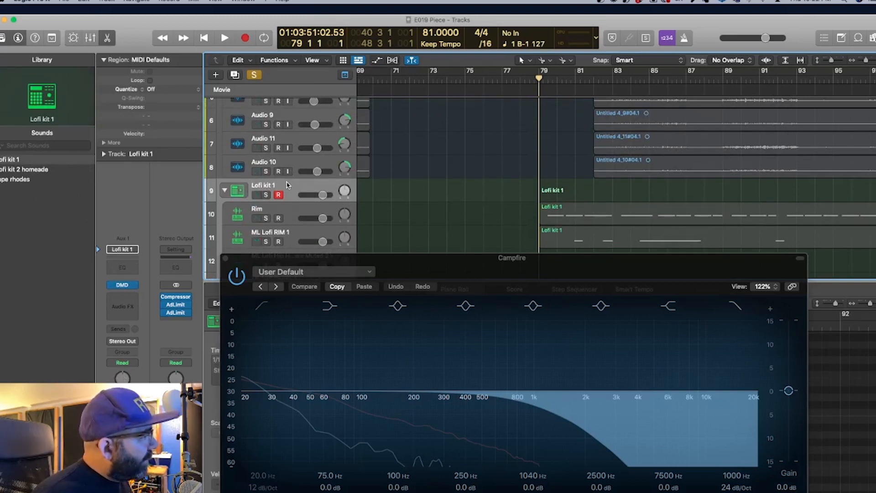
click(266, 195)
scroll(260, 207, down, 10)
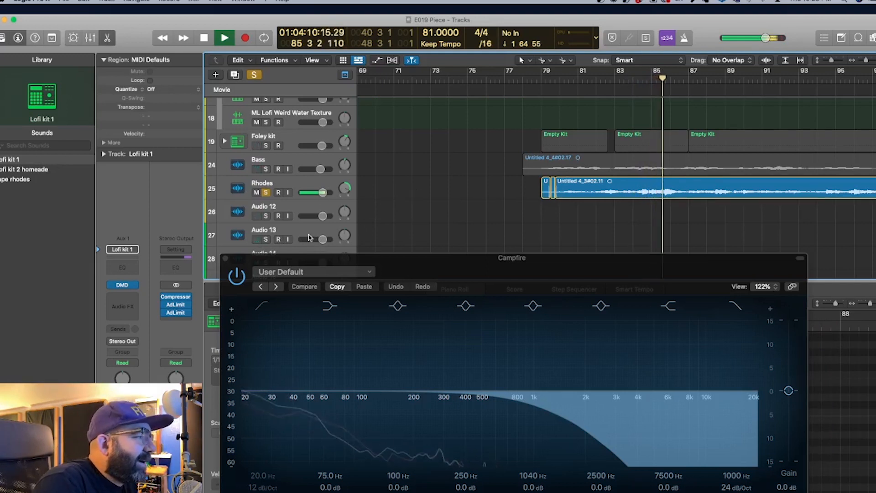
Step: Unmute the ML Lofi Hat 8 track during playback, listen to it with the other drums, and stop
scroll(320, 194, down, 1)
scroll(276, 194, up, 5)
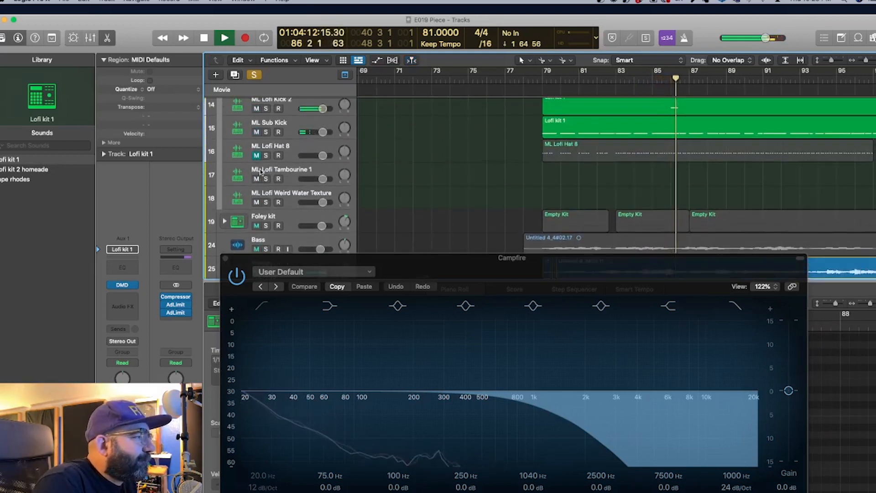
click(256, 155)
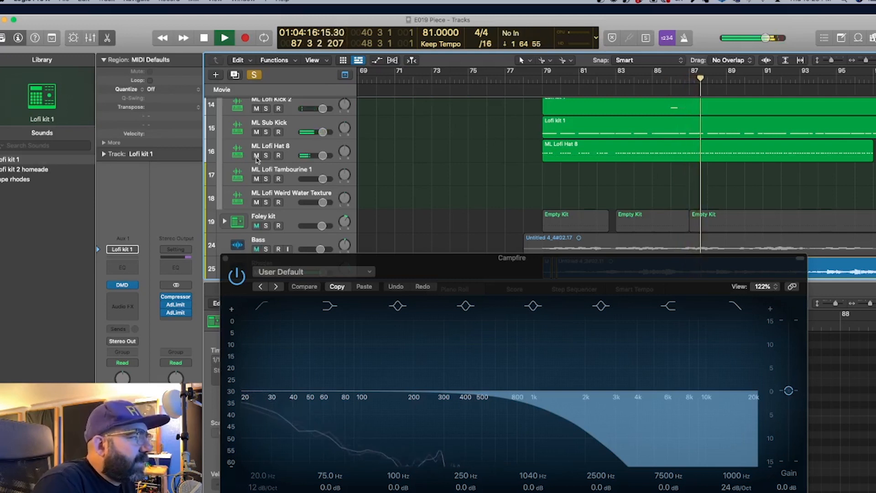
key(space)
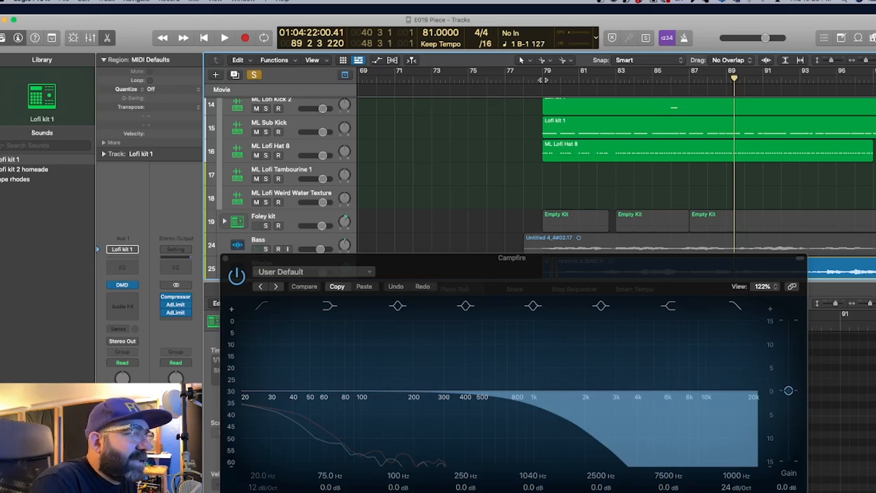
Step: Show the ML Lofi Hat 8 region's notes with the Channel EQ window closed and place the playhead near bar 84
click(543, 80)
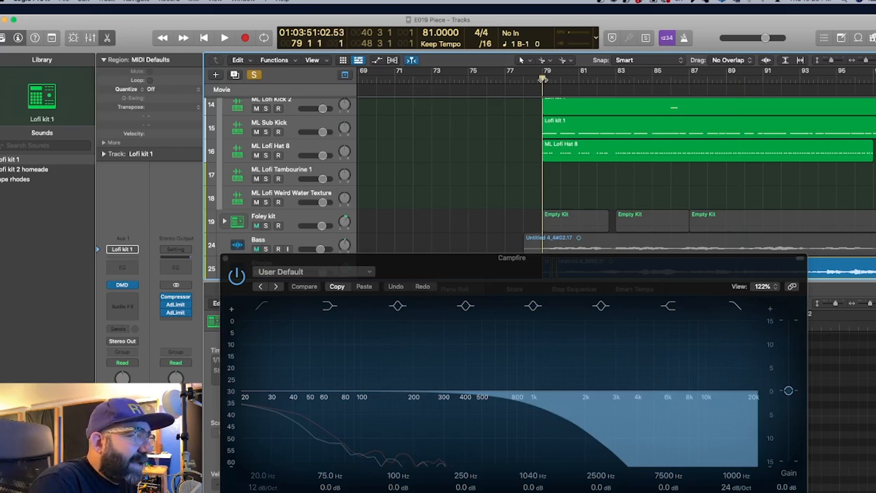
click(612, 160)
click(225, 259)
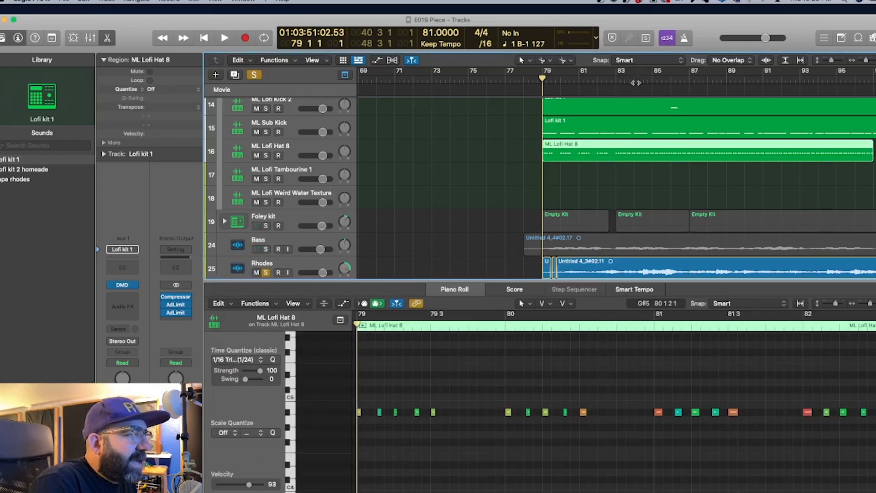
click(635, 81)
key(space)
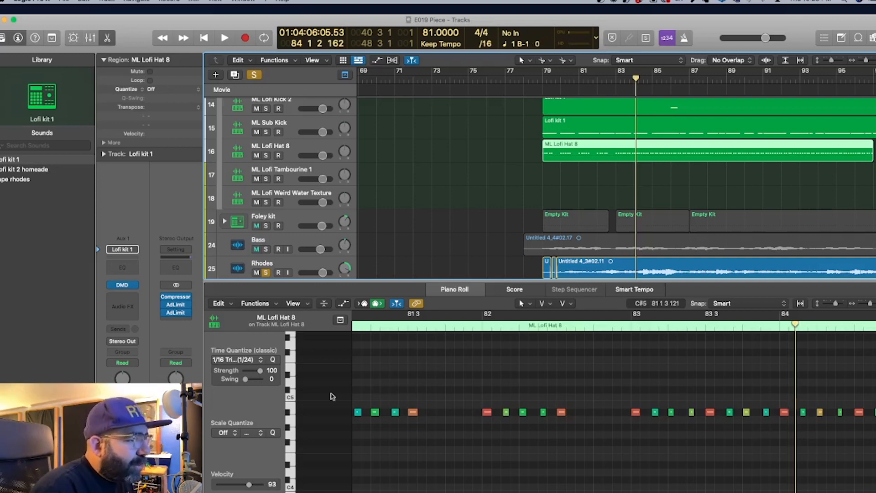
Step: Examine the hi-hat note timing around bar 83 in an enlarged Piano Roll and close the editor
drag(640, 375, 776, 473)
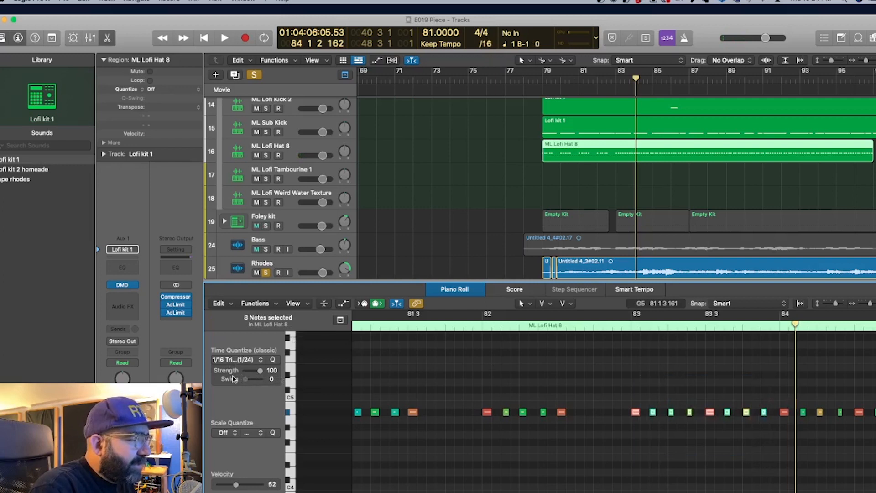
click(565, 375)
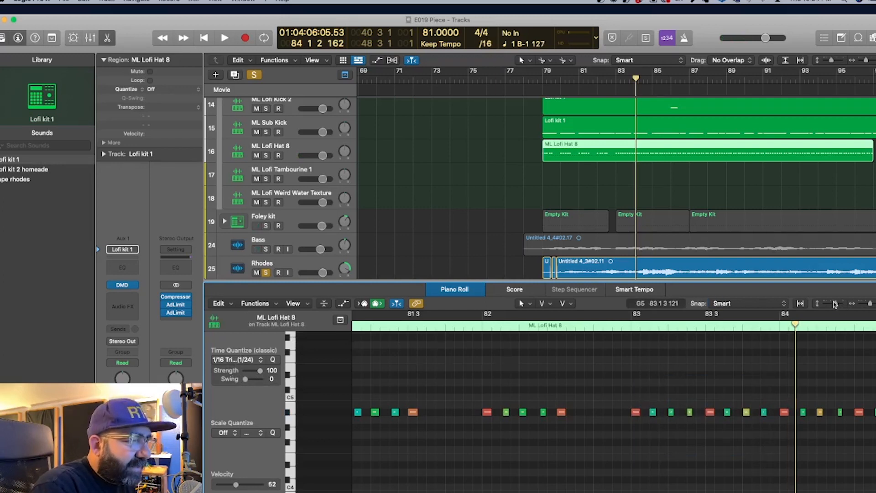
drag(835, 304, 837, 306)
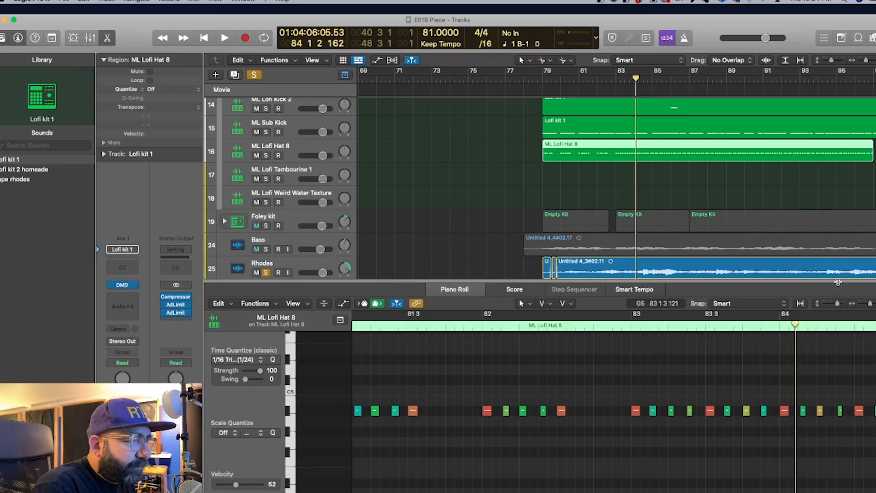
drag(837, 282, 838, 181)
drag(653, 315, 652, 316)
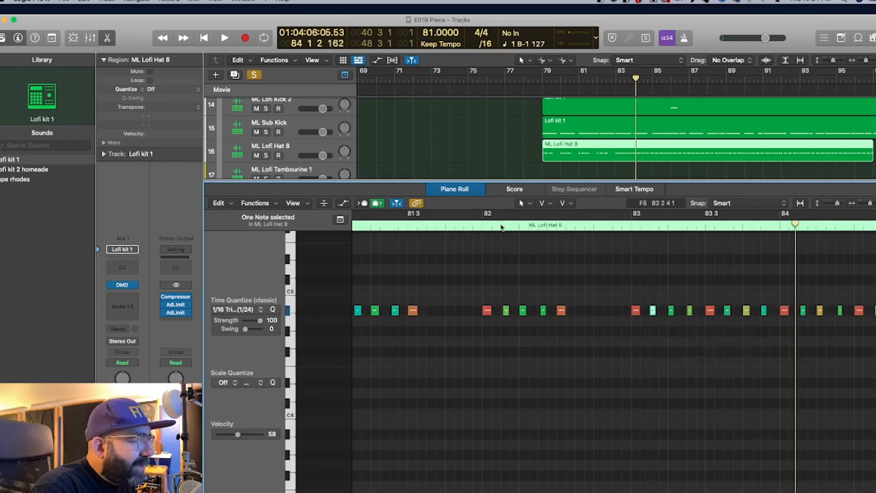
click(454, 189)
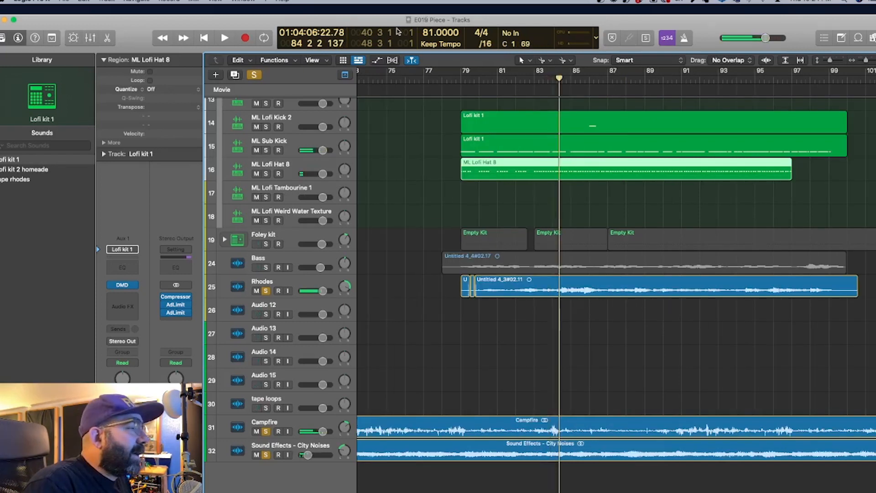
Step: Add the Bass track to the solo and play the soloed parts from bar 79
click(266, 268)
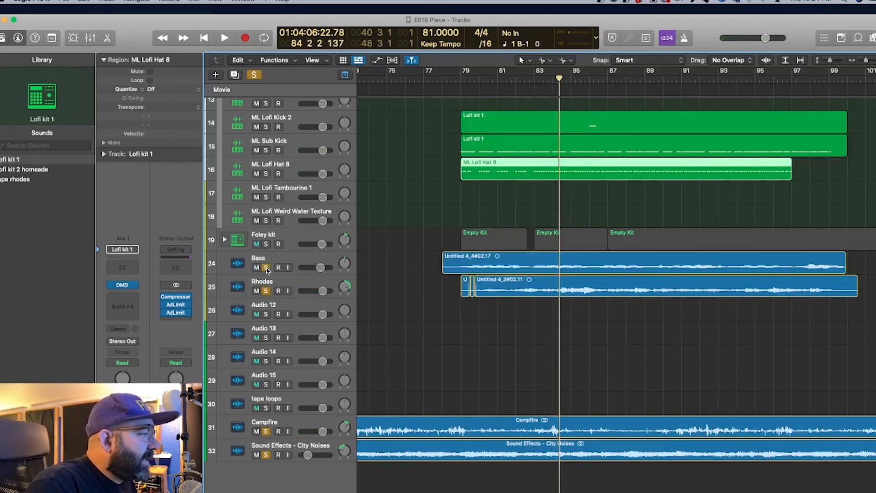
click(461, 81)
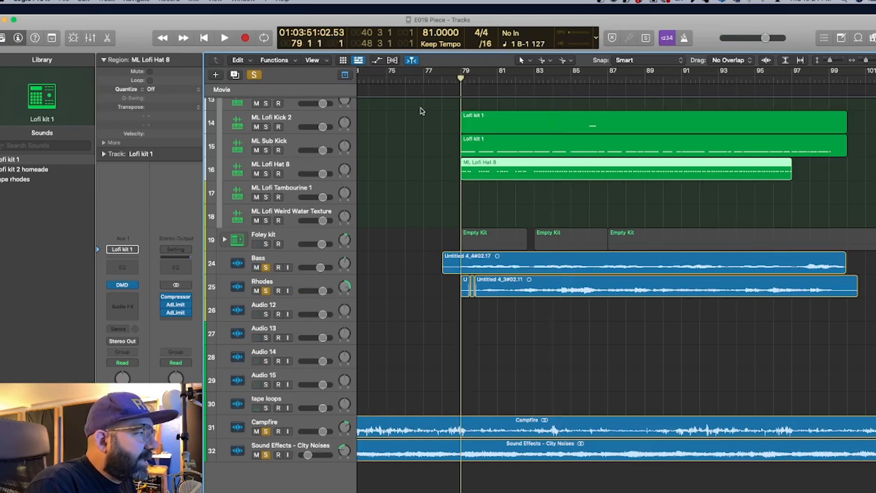
key(space)
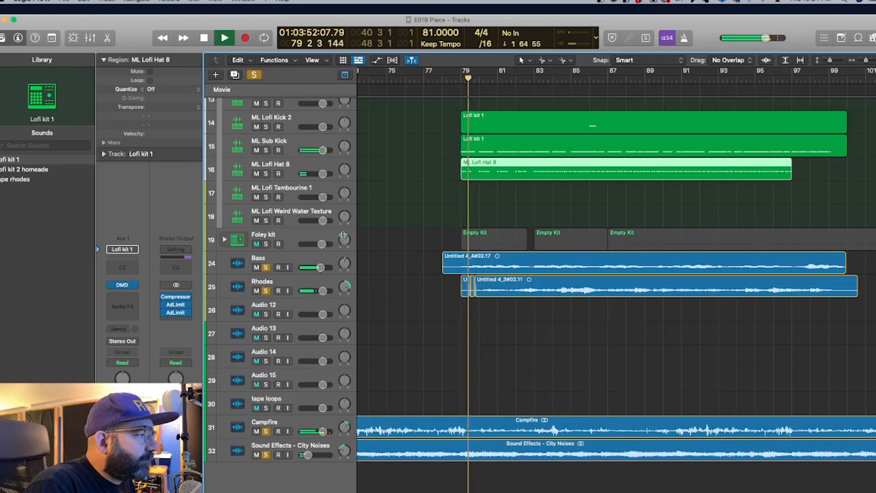
Step: Raise the Bass track's volume slightly during playback and add the Piano stack to the solo
drag(318, 271, 323, 268)
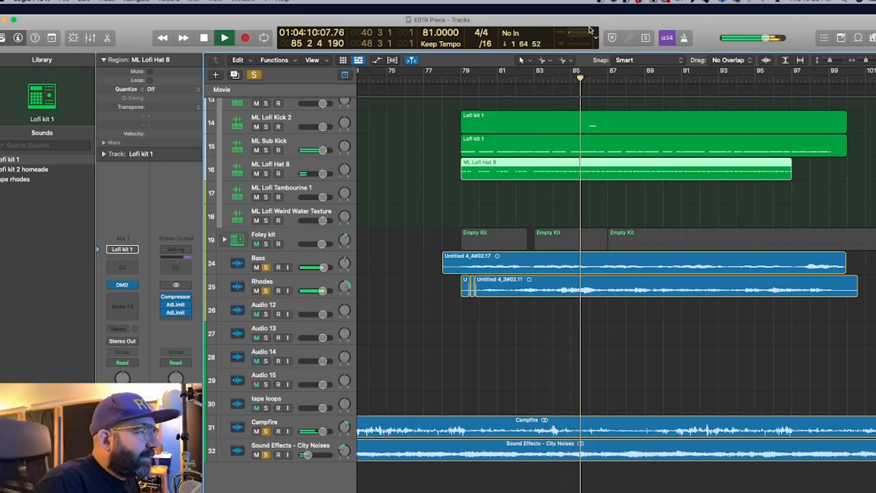
scroll(426, 251, up, 5)
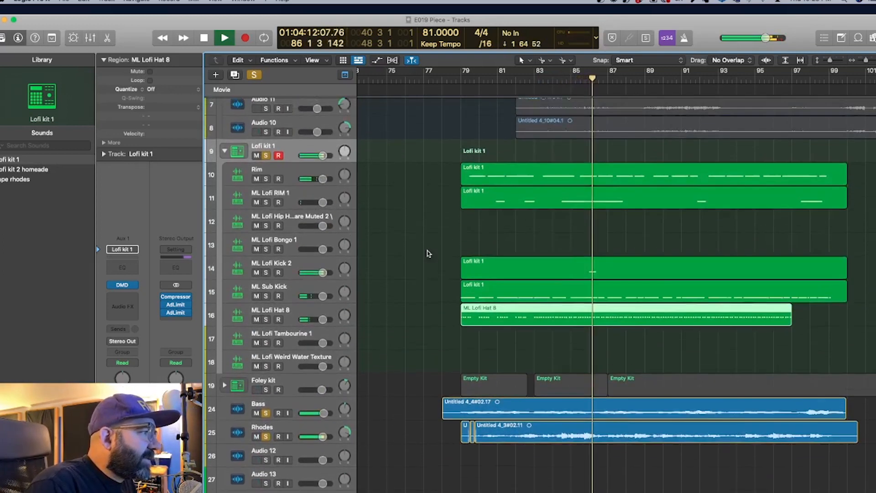
scroll(419, 280, up, 6)
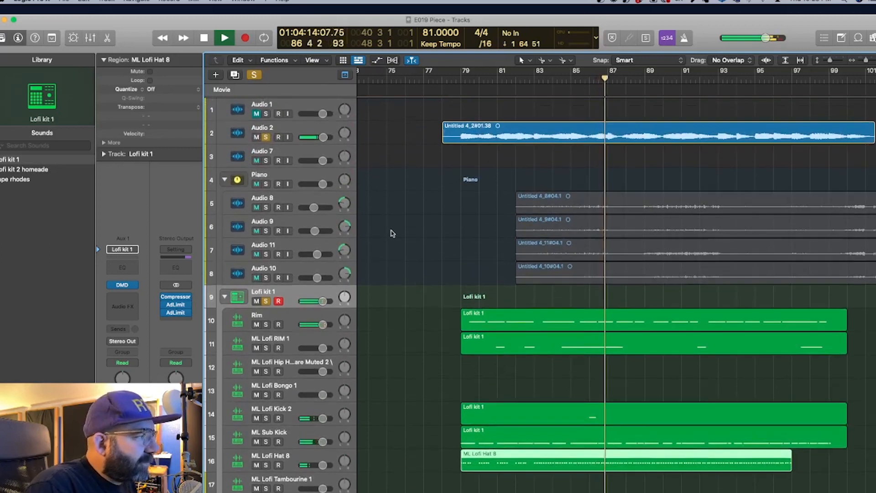
click(266, 184)
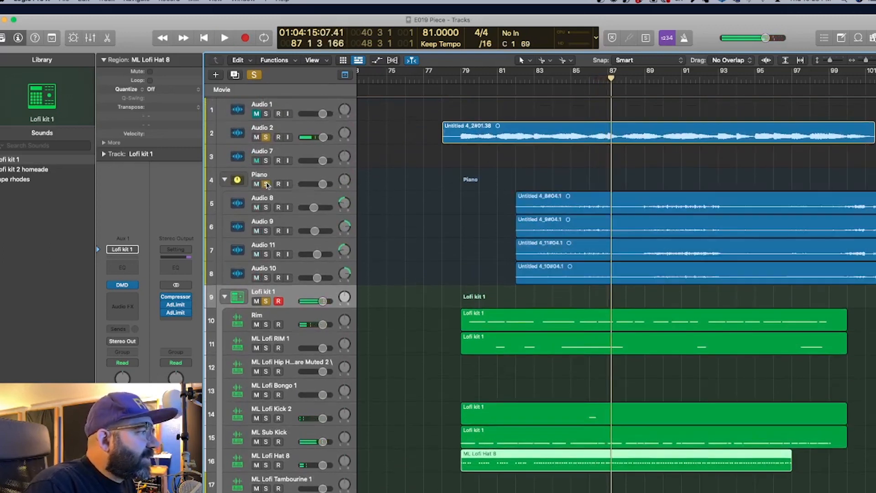
Step: Play the soloed parts including the Piano from bar 81 and stop near bar 87
click(462, 80)
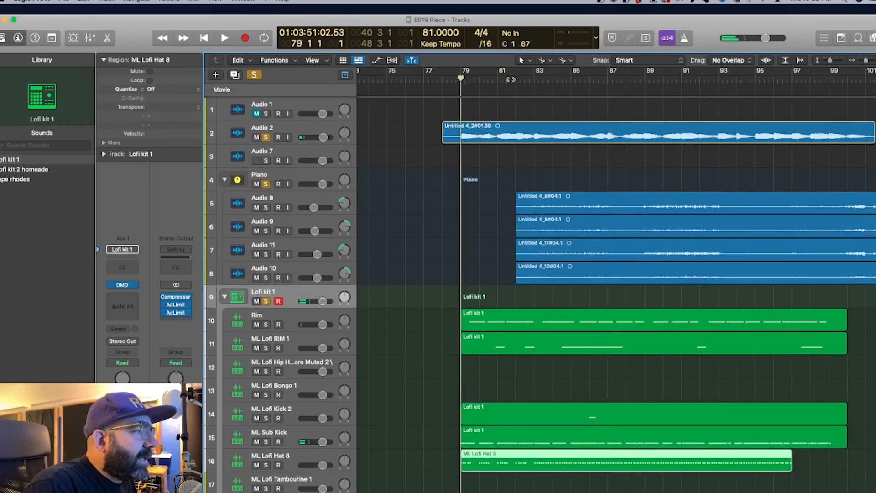
click(498, 81)
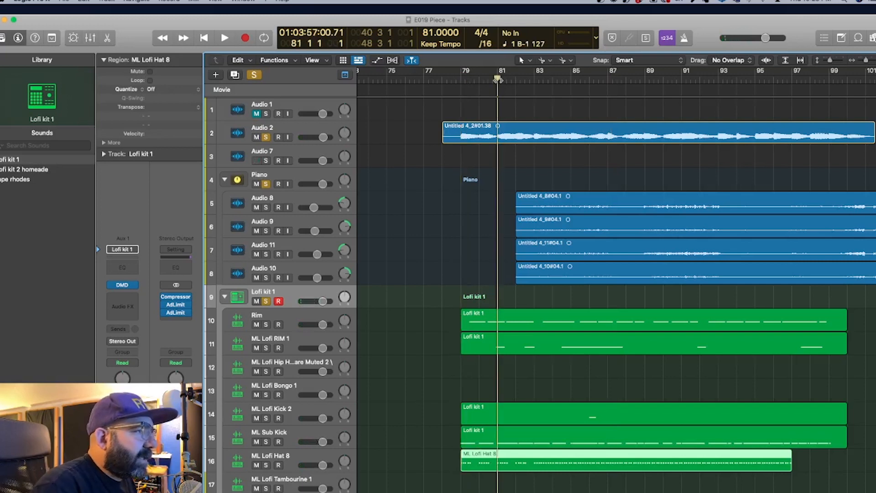
key(space)
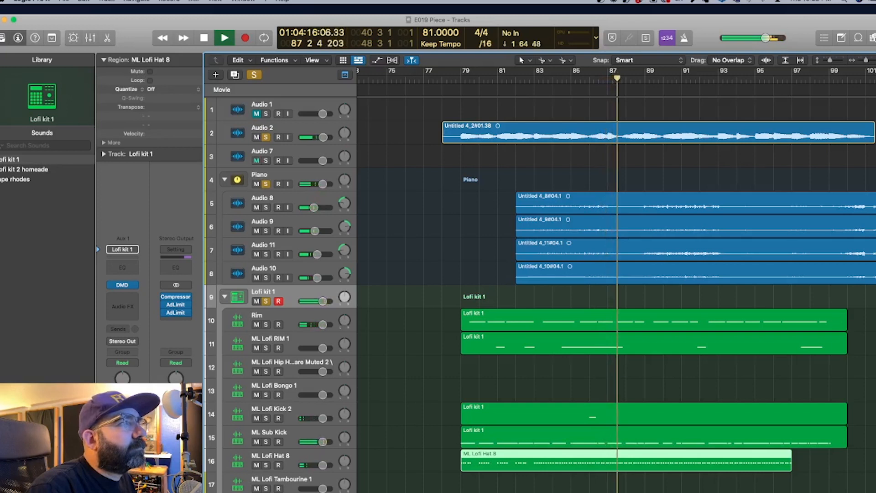
key(space)
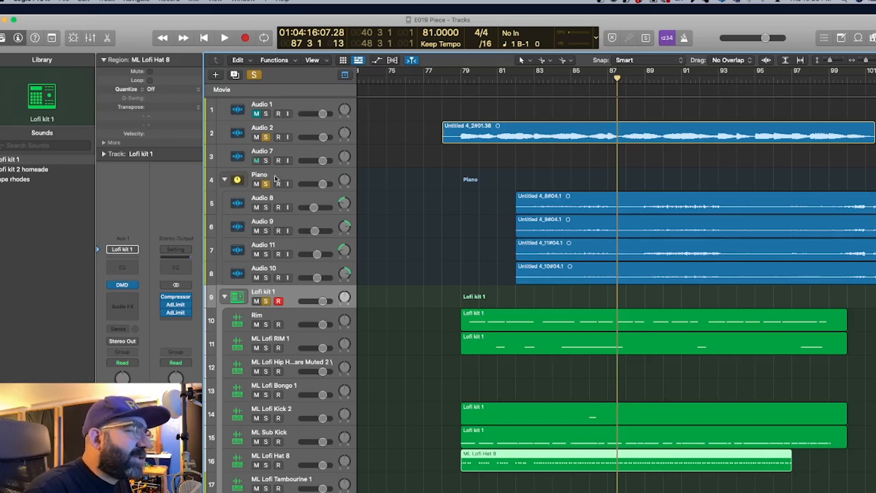
Step: Expand the Foley kit track stack, select it and add it to the solo
scroll(490, 163, down, 5)
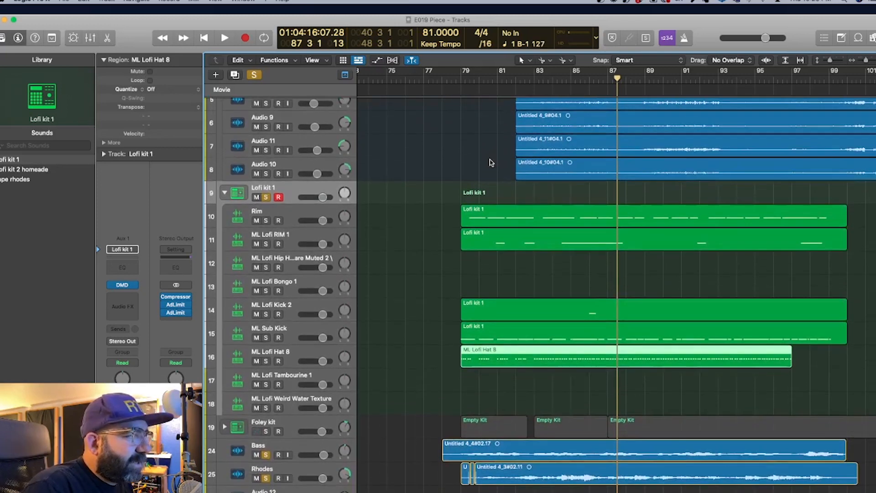
scroll(473, 181, down, 4)
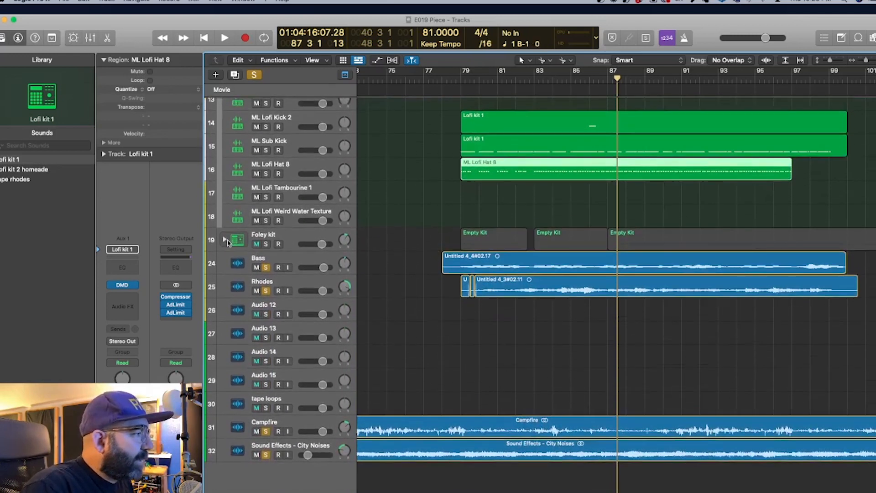
click(226, 240)
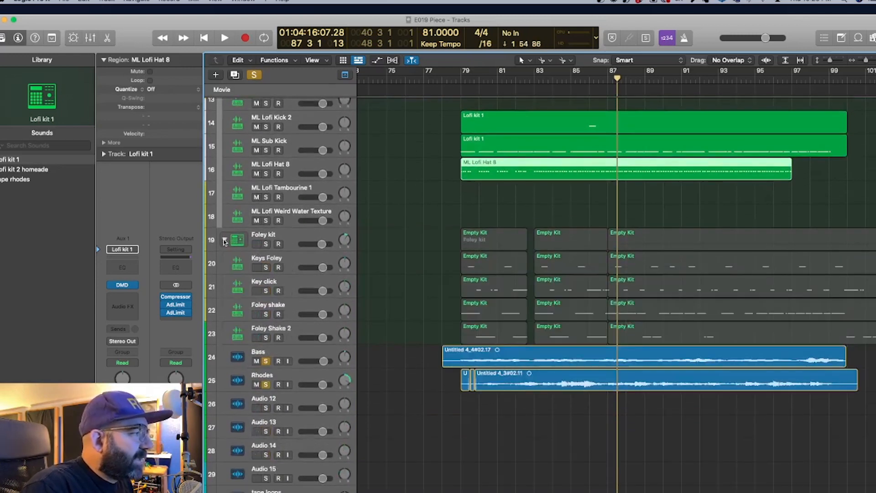
click(280, 233)
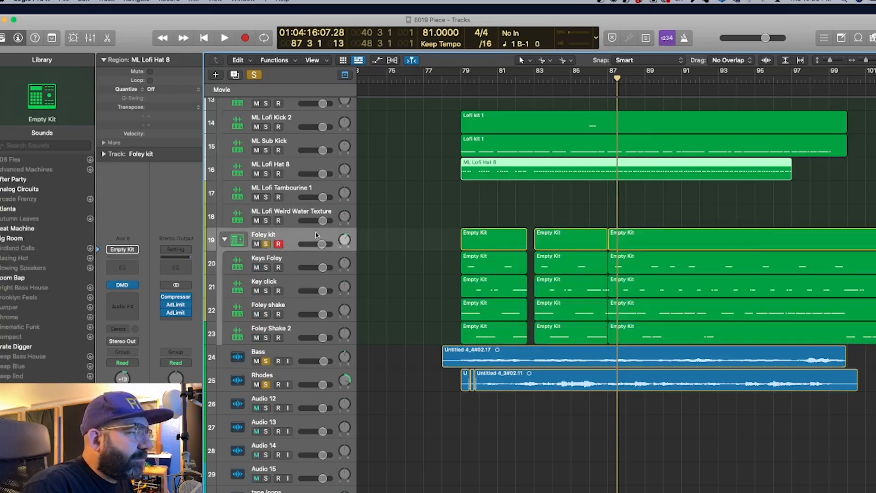
key(space)
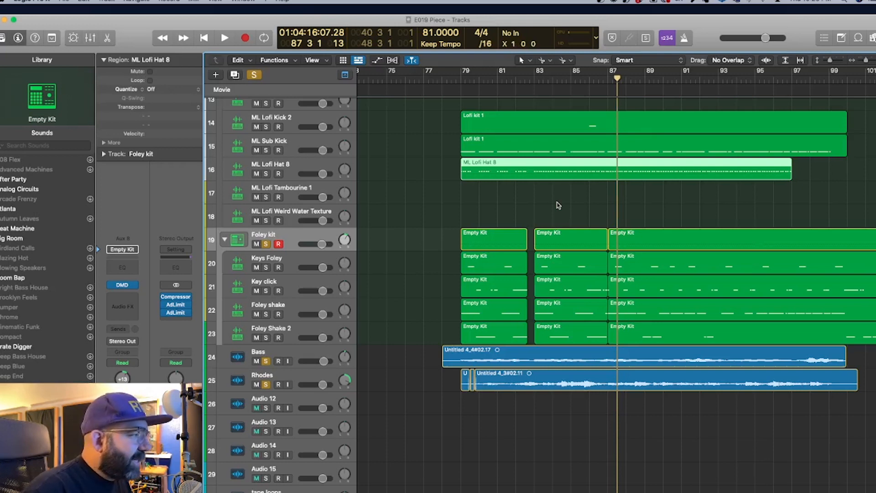
Step: Show the Foley kit in Drum Machine Designer and compare the Key click pad's sound with its filter off and on
click(124, 285)
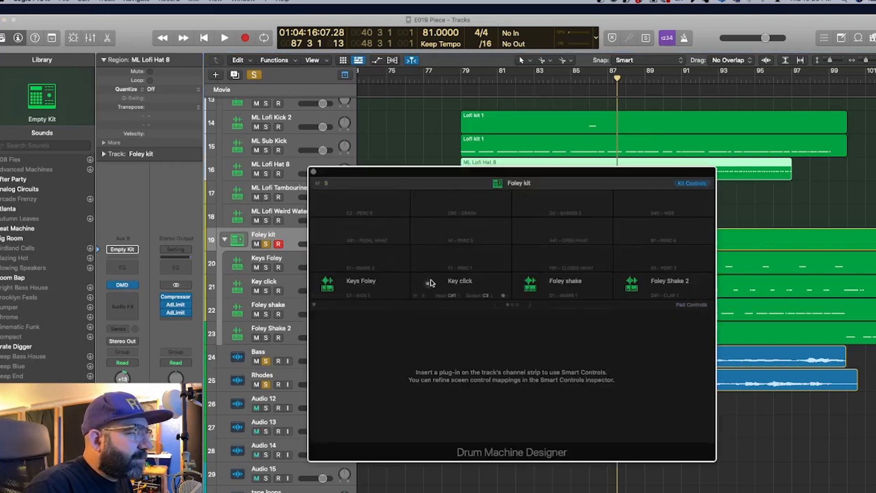
click(365, 288)
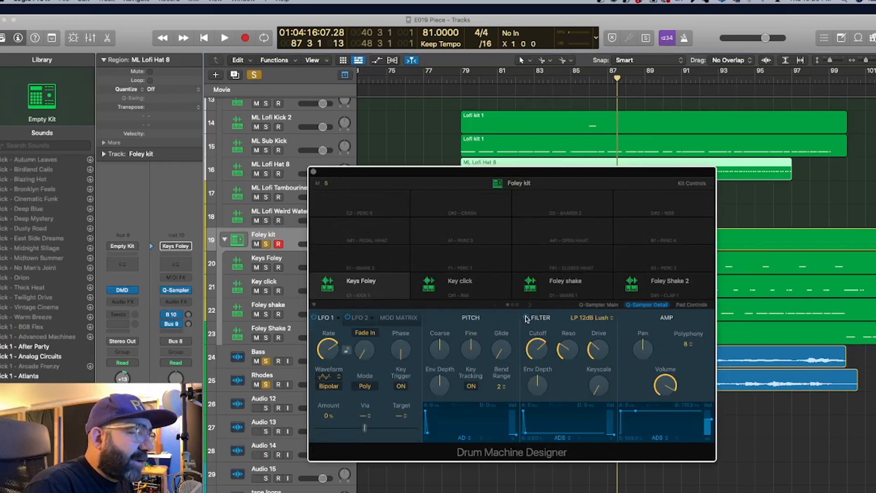
click(431, 285)
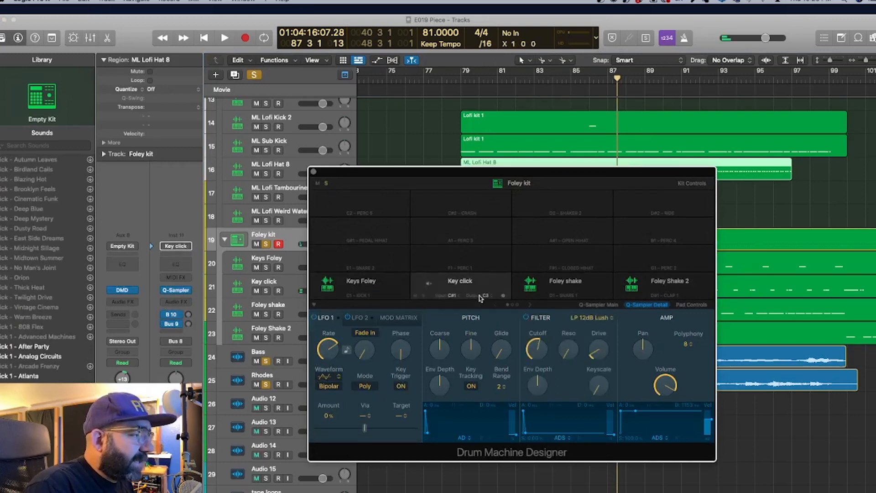
click(525, 317)
click(431, 286)
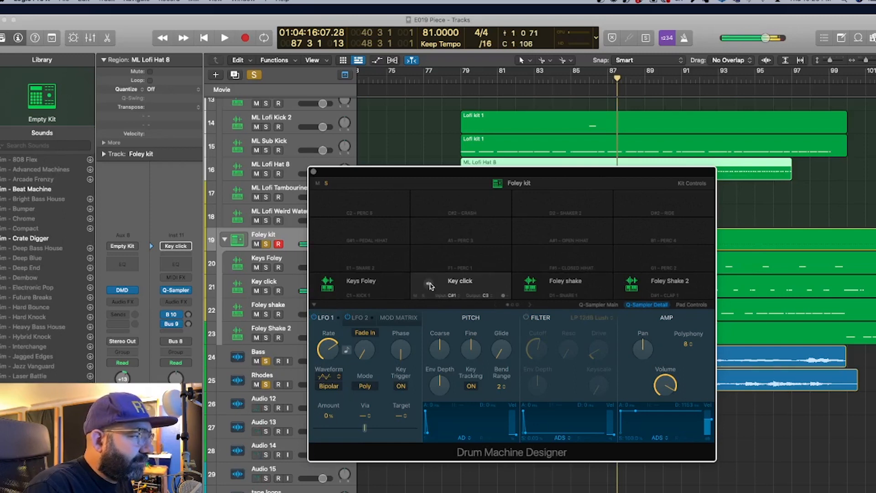
click(527, 319)
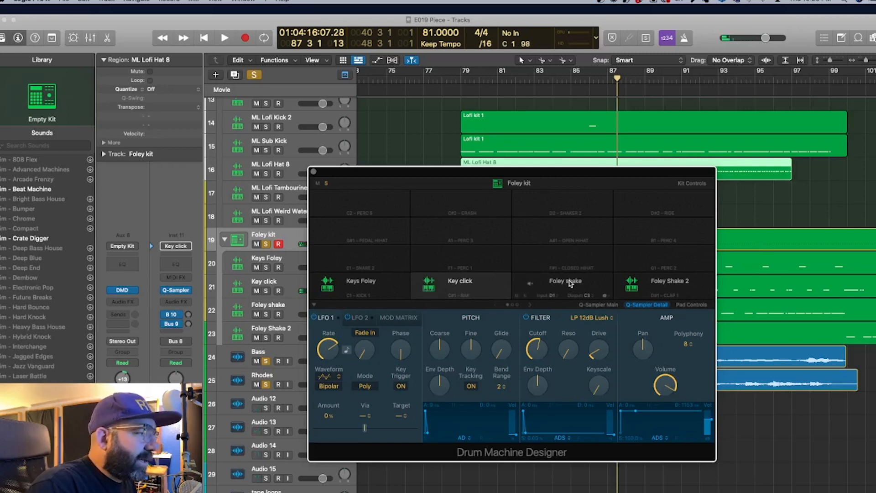
Step: Compare the Foley Shake 2 pad's sound with its filter off and on and close Drum Machine Designer
click(660, 281)
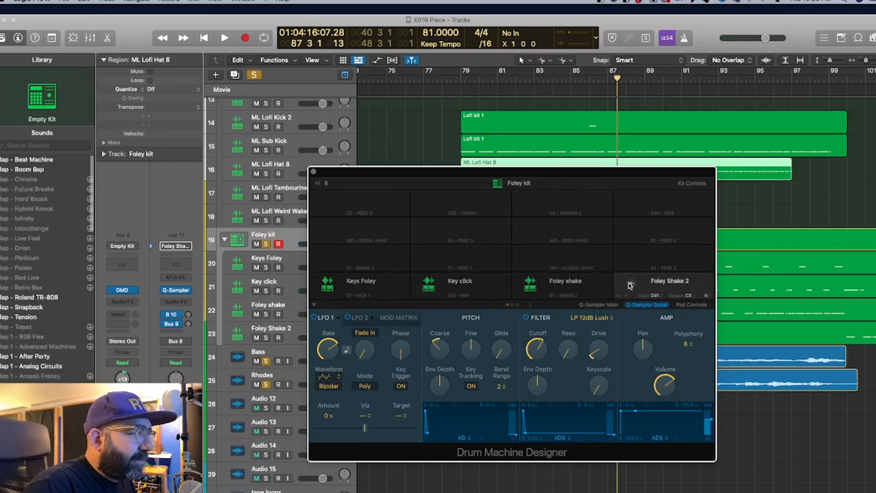
click(526, 319)
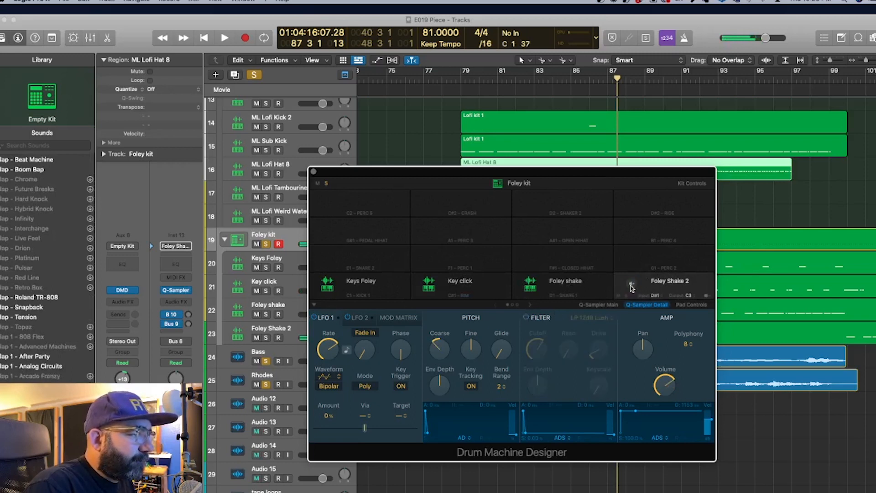
click(526, 319)
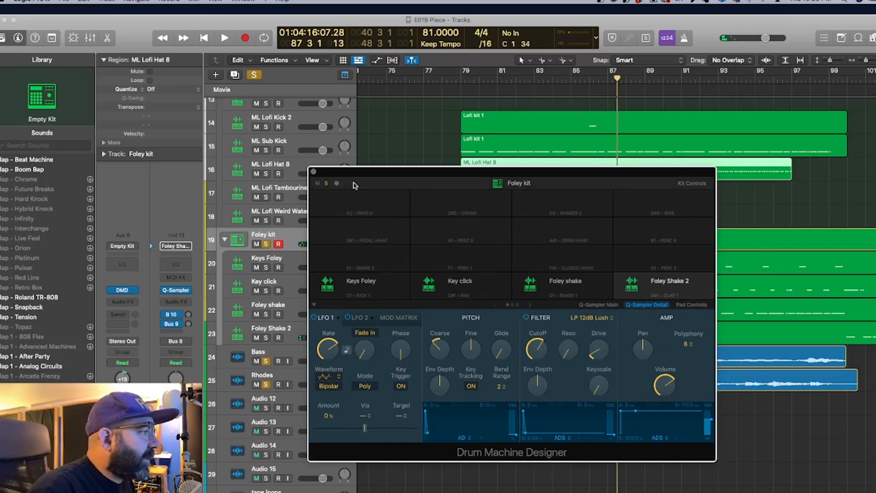
click(314, 174)
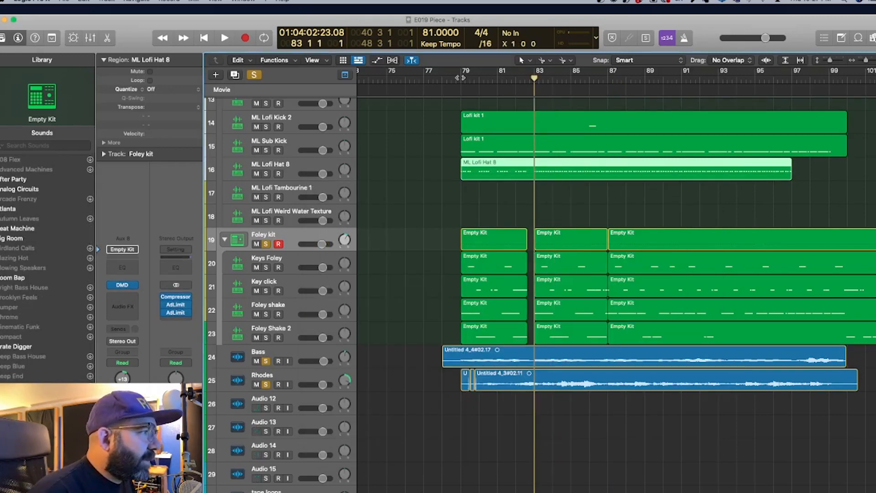
Step: Play the soloed parts with the Foley kit, remove it from the solo for comparison, stop and solo it again
key(space)
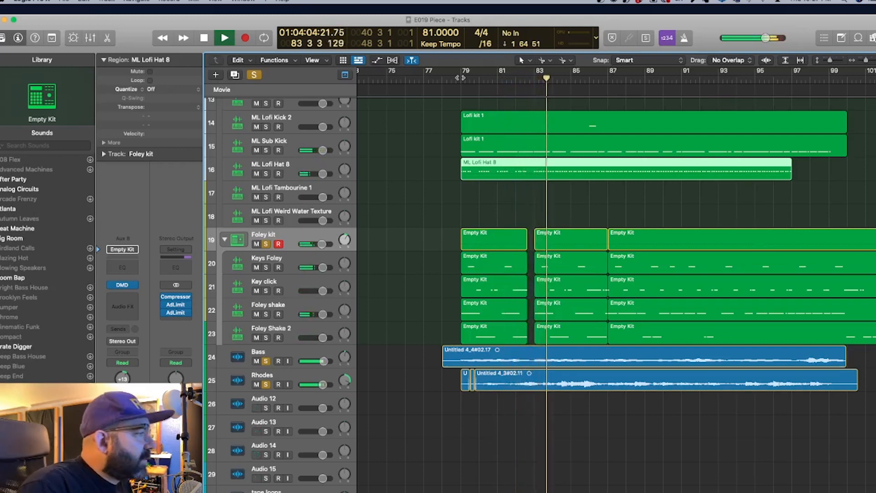
click(266, 244)
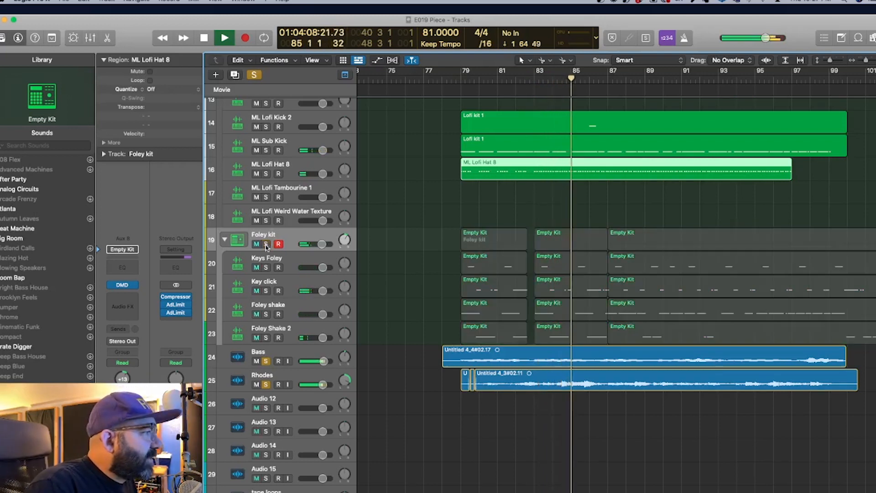
key(space)
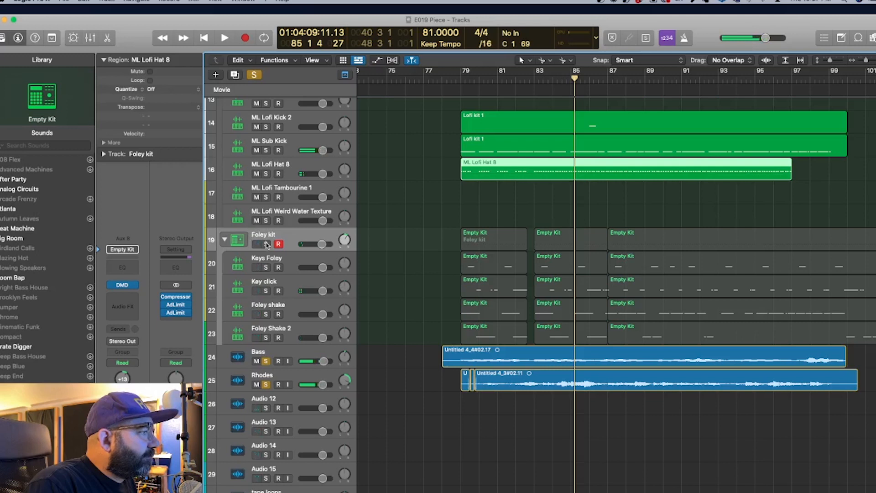
click(266, 244)
Step: Place the playhead at bar 45 in the earlier section and select the Audio 7 track
scroll(478, 147, left, 15)
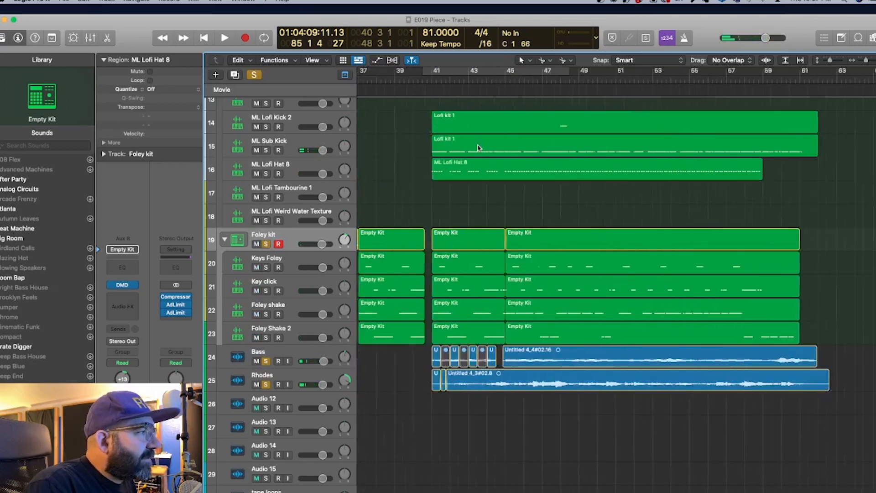
scroll(478, 146, up, 10)
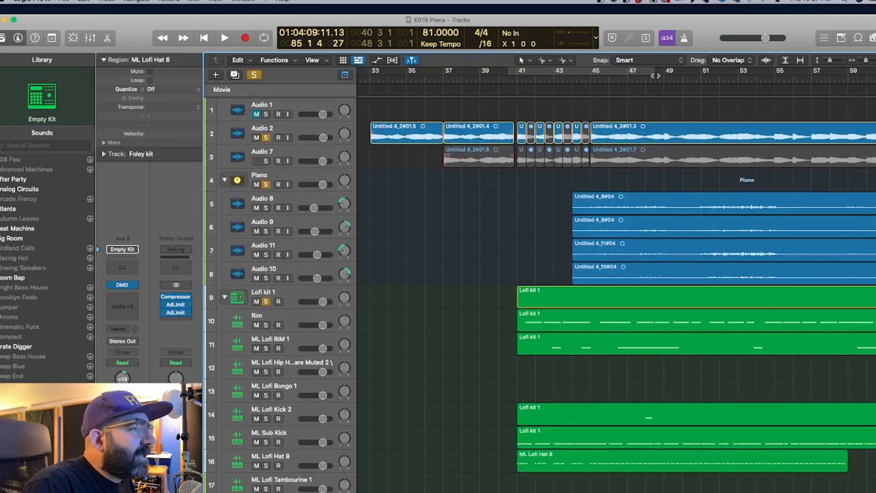
click(591, 79)
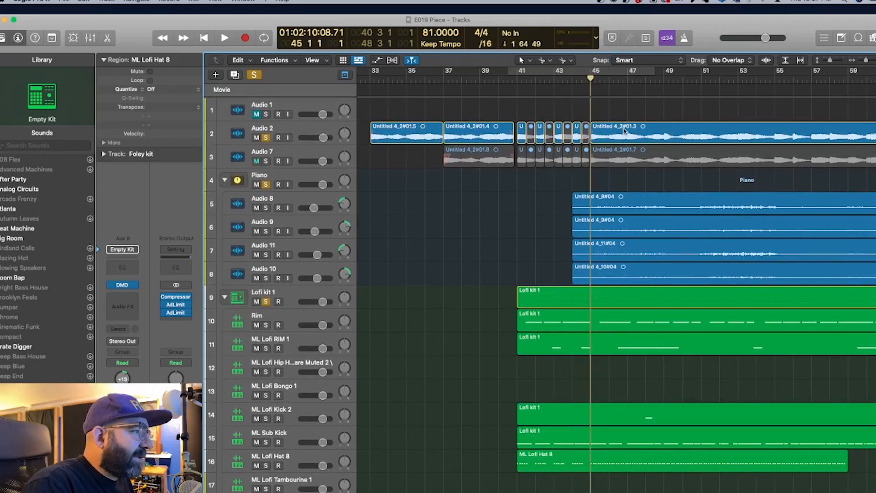
click(297, 157)
key(ctrl+m)
key(ctrl+m)
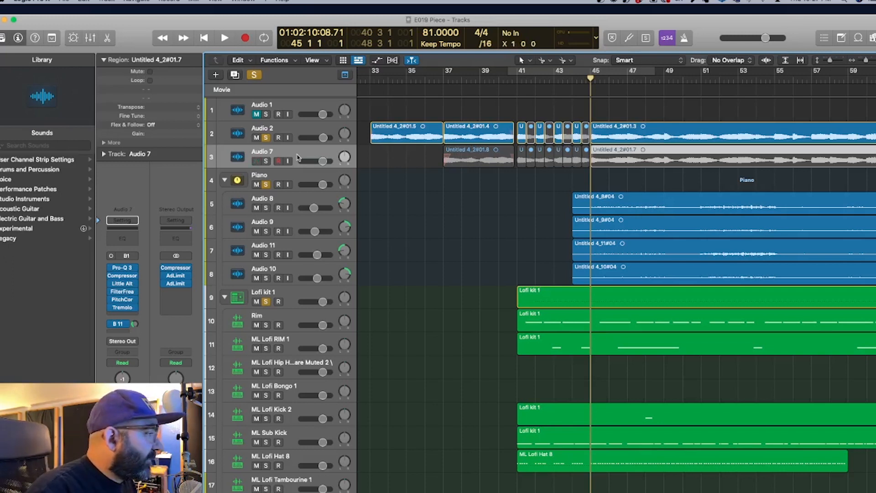
key(ctrl+m)
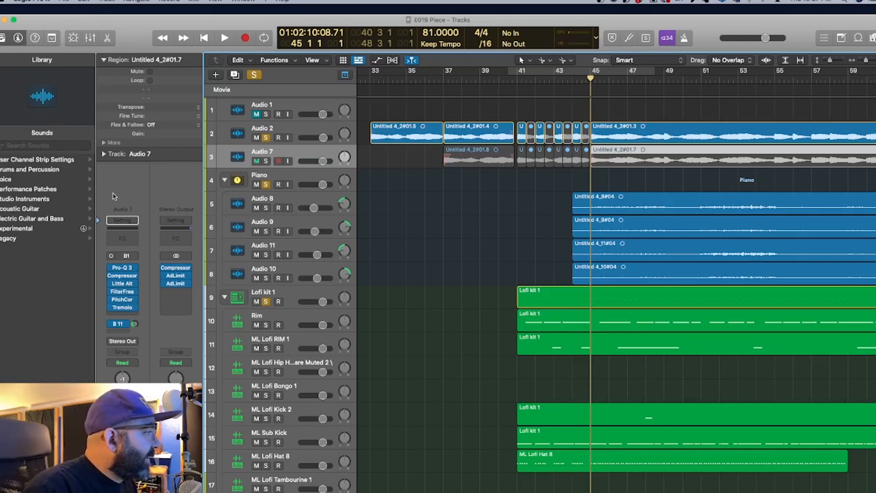
Step: Examine the Little AlterBoy, FilterFreak1 and Pitch Correction plug-in settings on the Audio 7 track
click(123, 284)
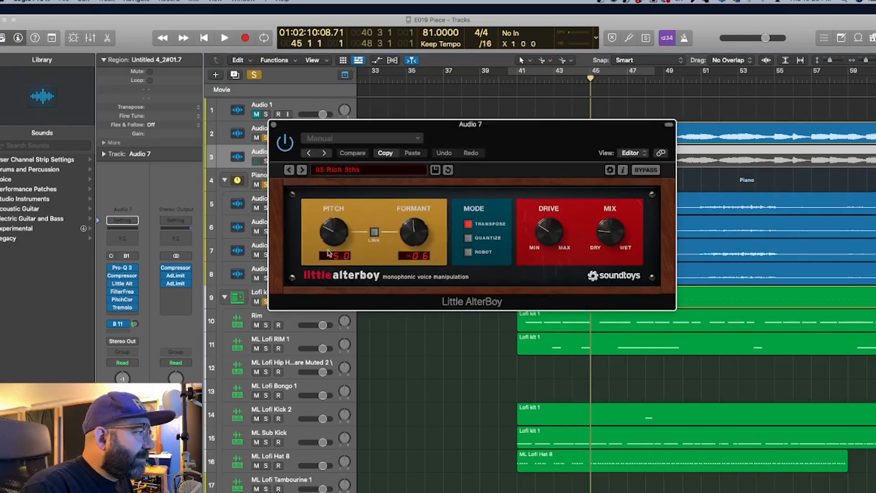
click(275, 126)
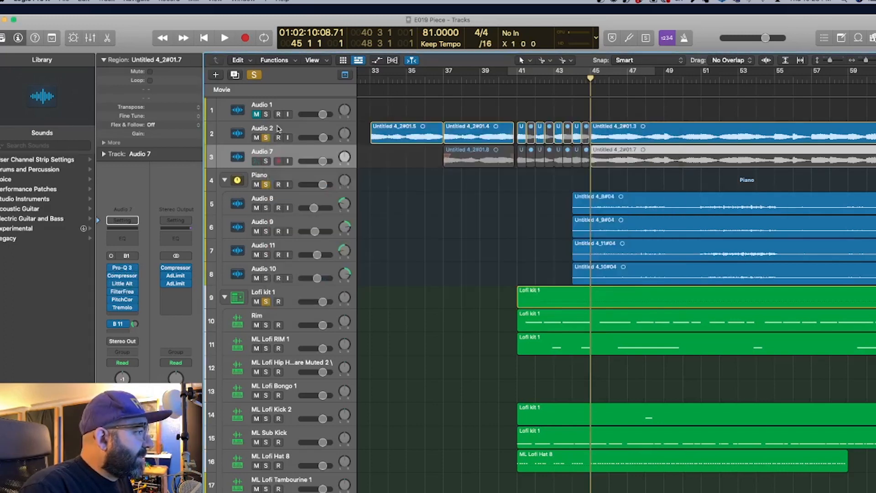
click(127, 293)
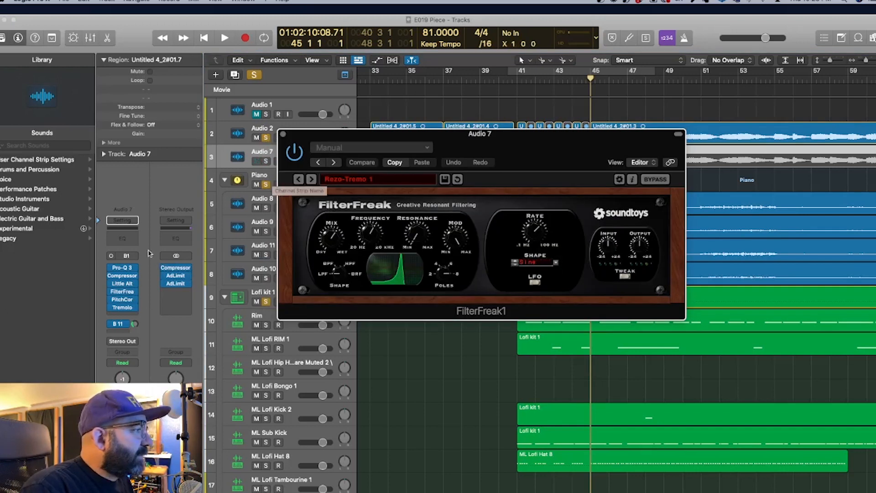
click(125, 292)
click(120, 300)
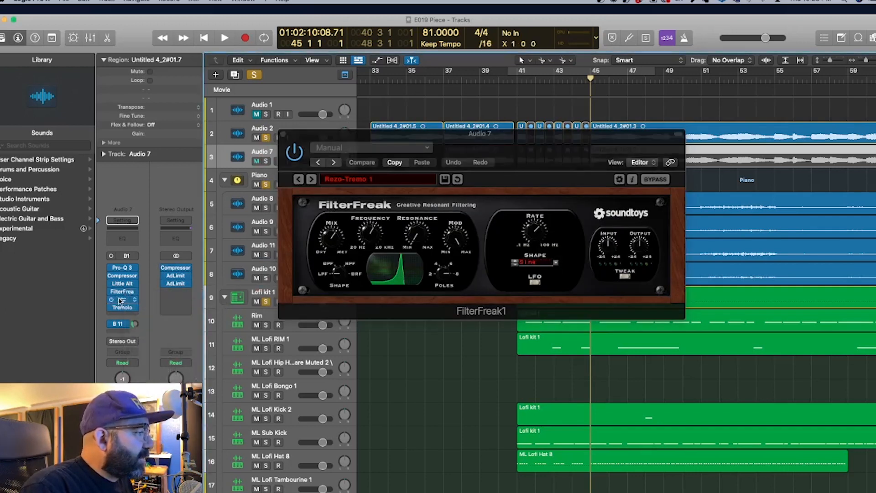
click(121, 301)
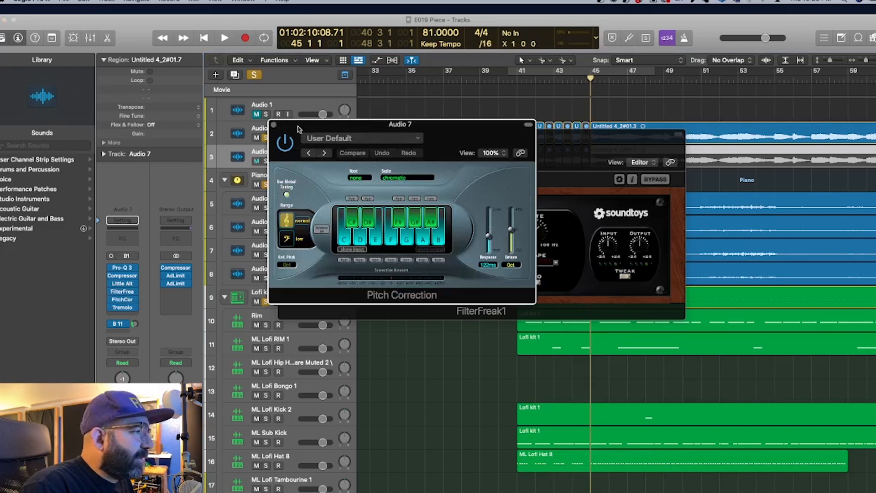
Step: Lower the Pitch Correction Response on Audio 7 to about 28 ms and close the plug-in window
drag(489, 237, 488, 246)
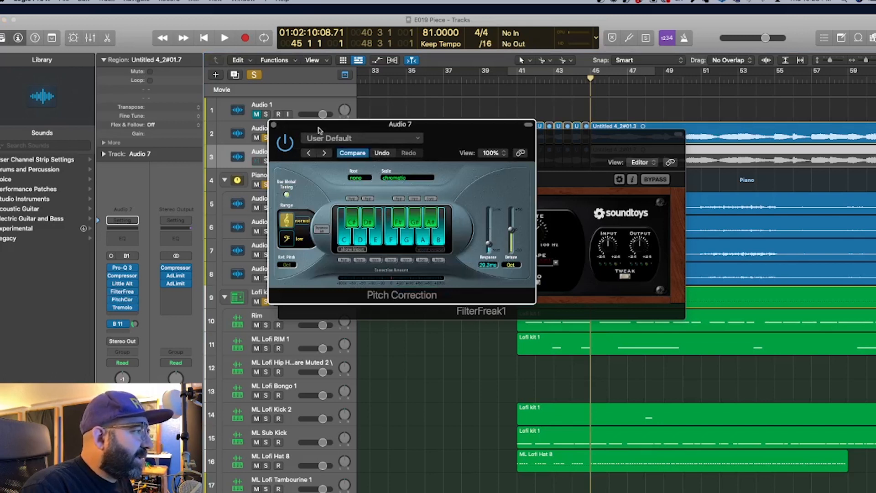
click(274, 126)
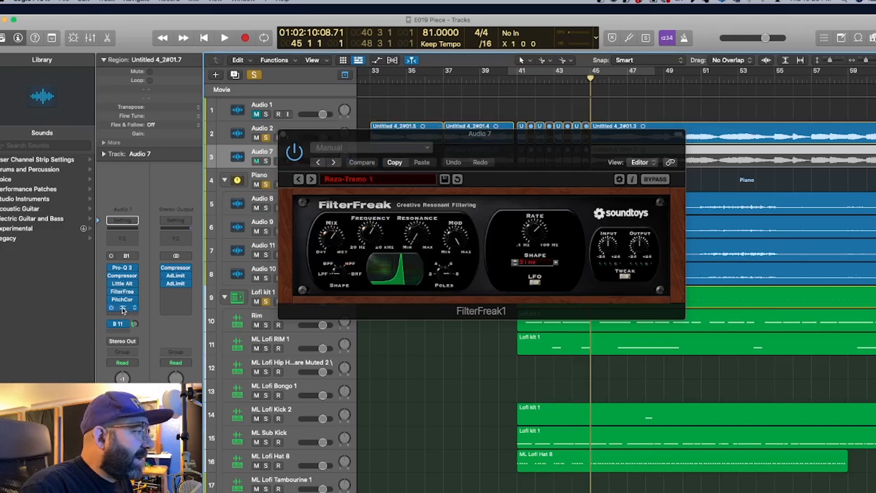
Step: Examine the Crystallizer plug-in on Audio 7's Bus 11 send, and close its window and the FilterFreak1 window
click(118, 327)
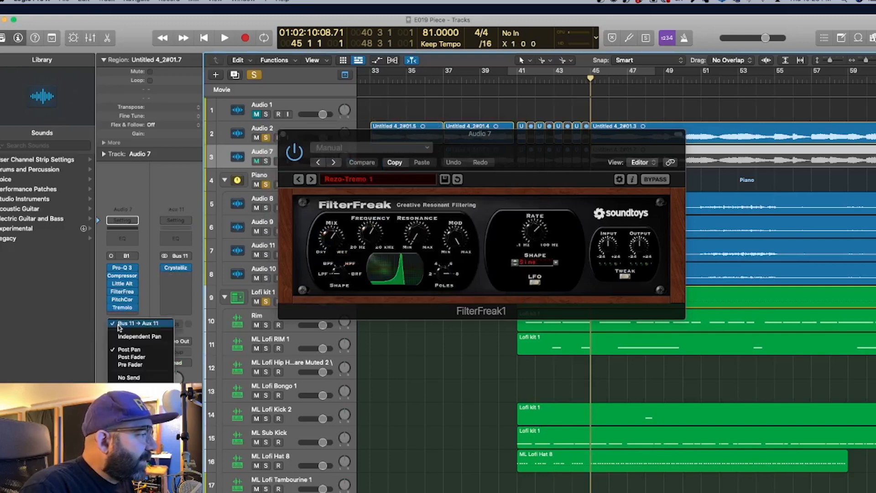
click(147, 303)
click(178, 270)
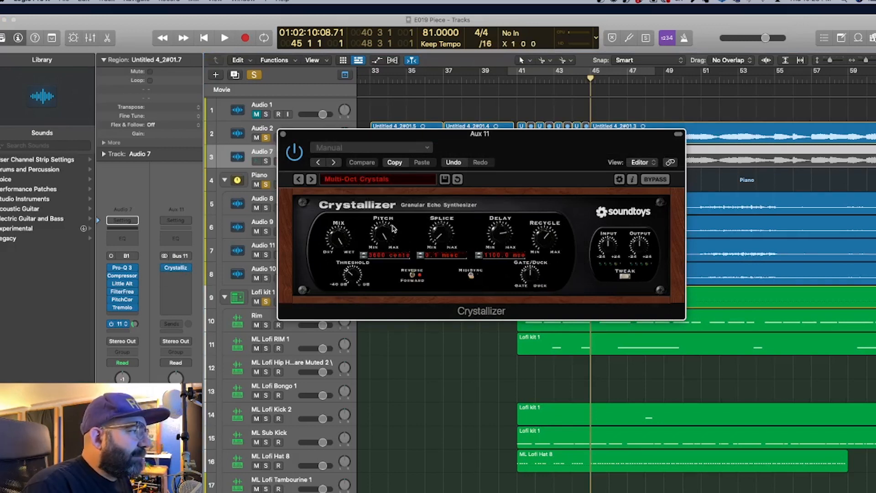
click(283, 135)
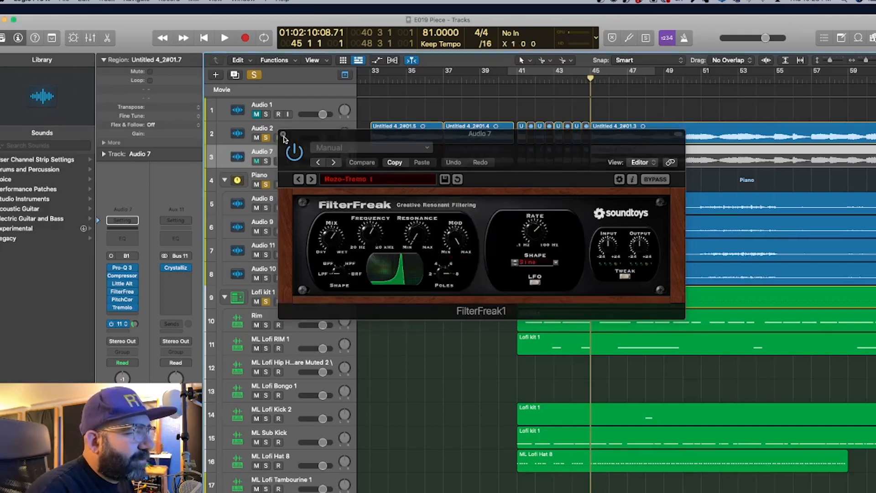
click(284, 136)
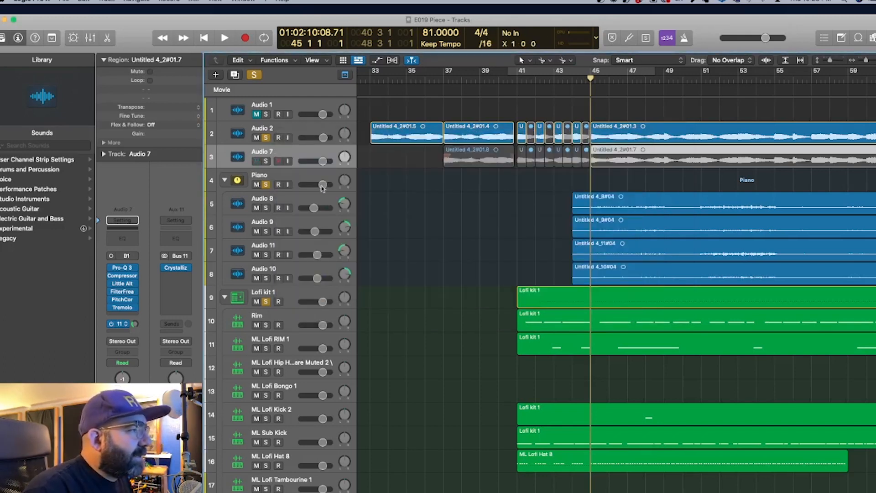
Step: Clear all solos and play only the Audio 7 track from bar 45
click(253, 75)
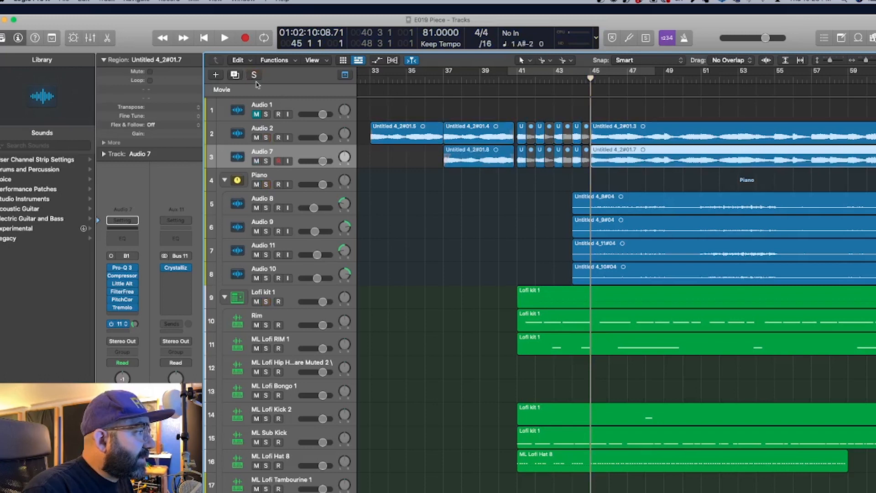
click(266, 161)
key(space)
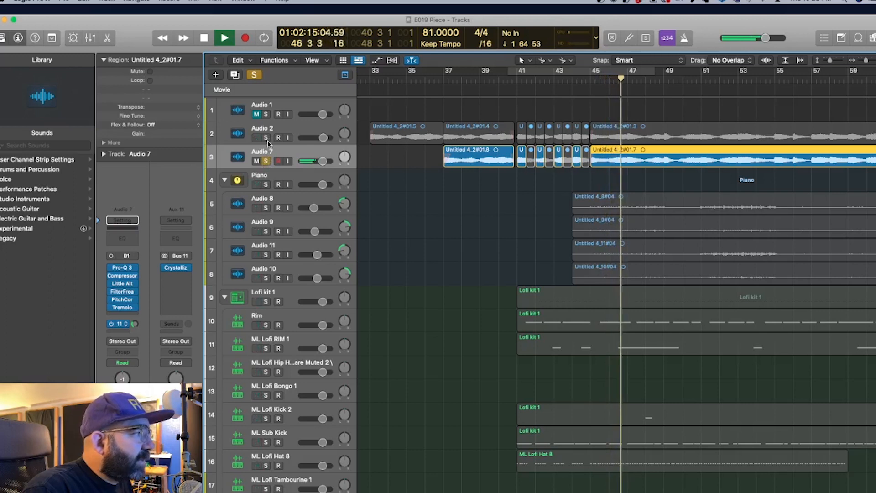
Step: Add Audio 2 to the solo, pan Audio 7 to -28 and Audio 2 to +13 during playback, and stop
click(266, 138)
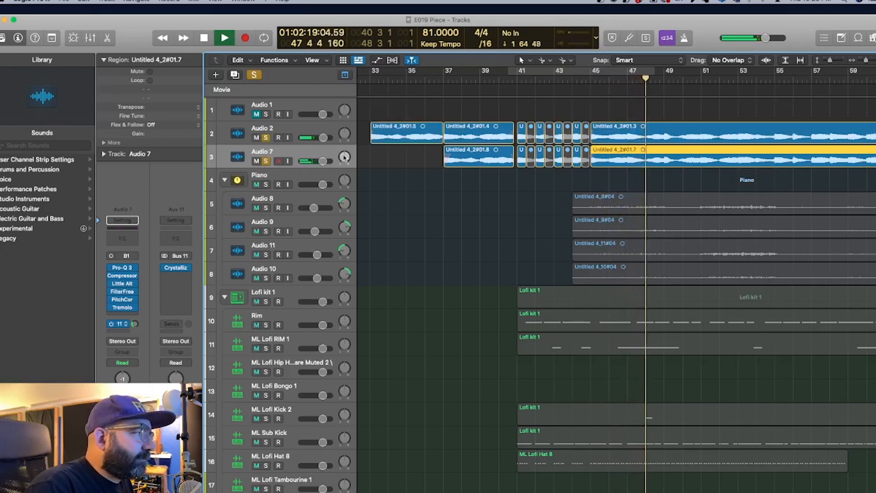
drag(347, 157, 347, 178)
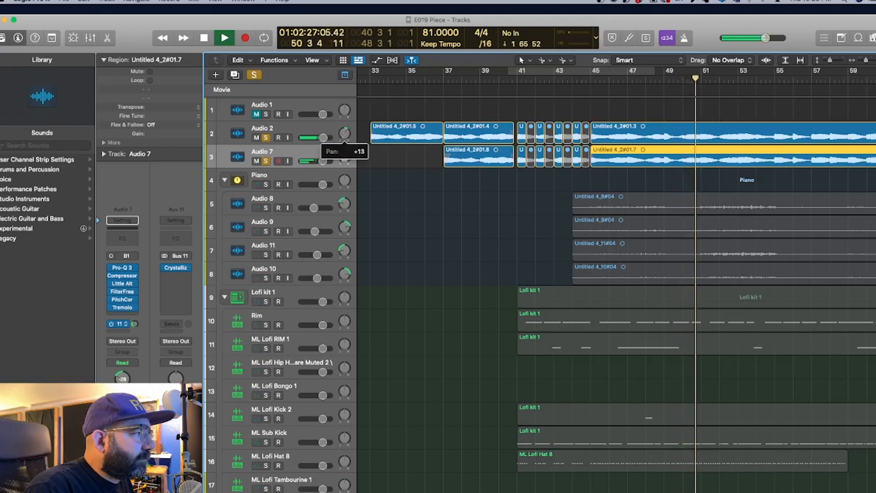
key(space)
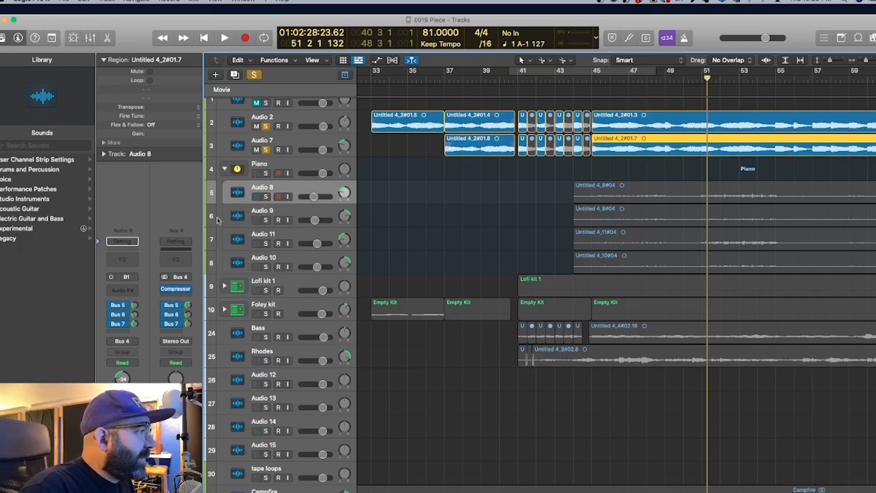
Step: Inspect the aux channels fed by the Bus 5 and Bus 7 sends of the Audio 8 piano track
click(126, 305)
click(138, 289)
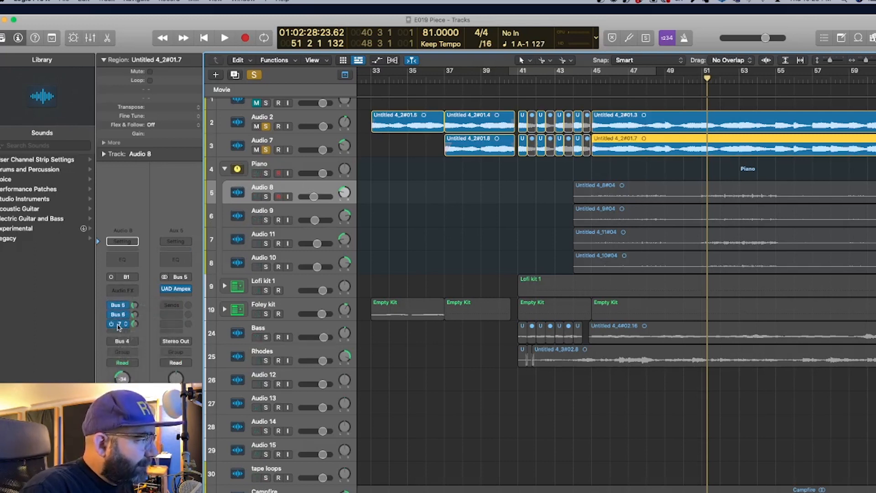
click(118, 325)
click(143, 277)
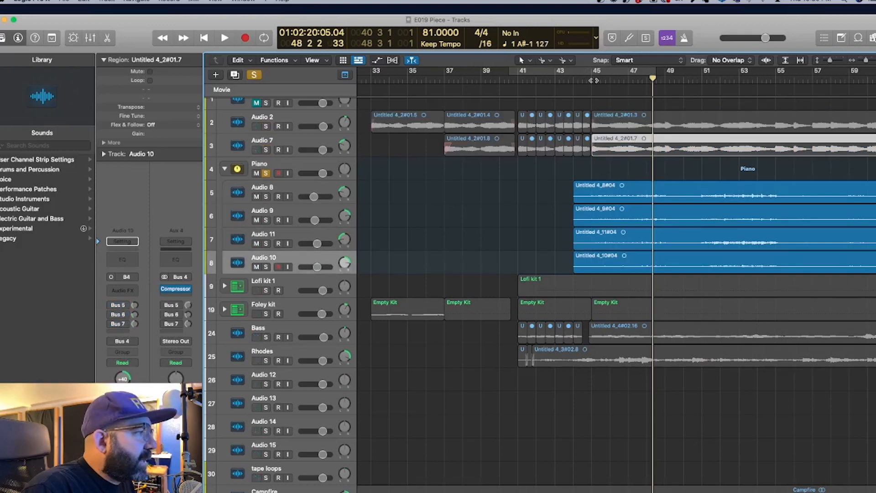
Step: Play the soloed Piano from bar 45 with its sends off, turn on the Piano track's Bus 5, 6 and 7 sends, and stop
click(593, 80)
key(space)
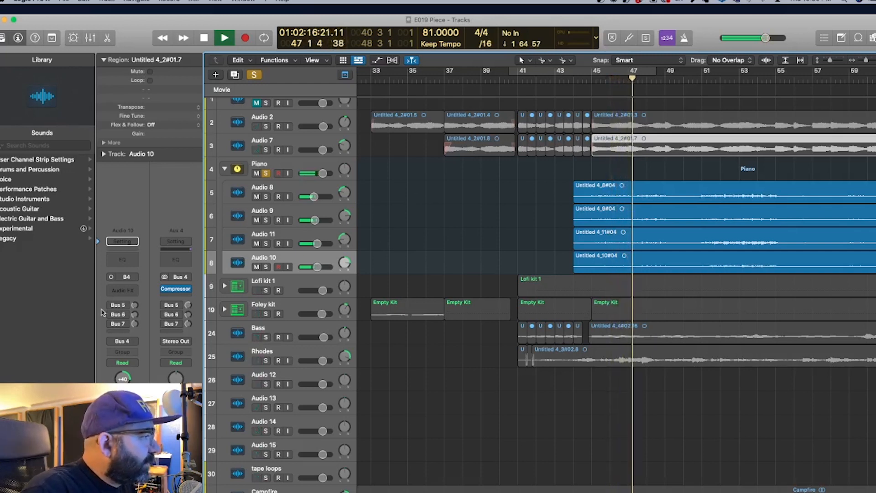
click(300, 166)
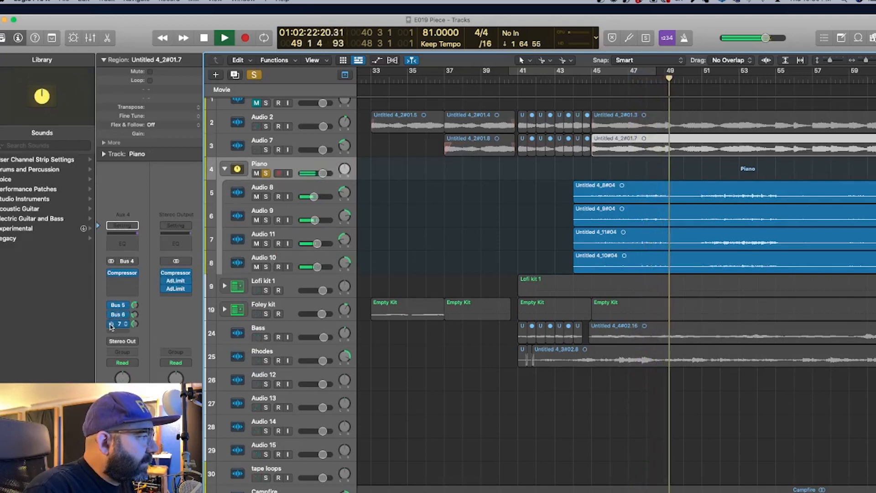
key(space)
Step: Turn on the Bus 5, 6 and 7 sends on Audio 8, 9, 11 and 10 and replay the soloed piano
click(280, 191)
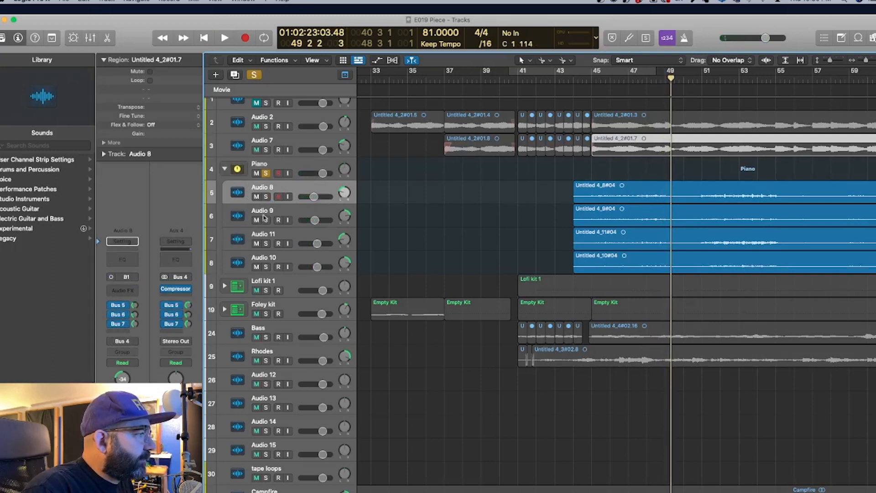
click(264, 218)
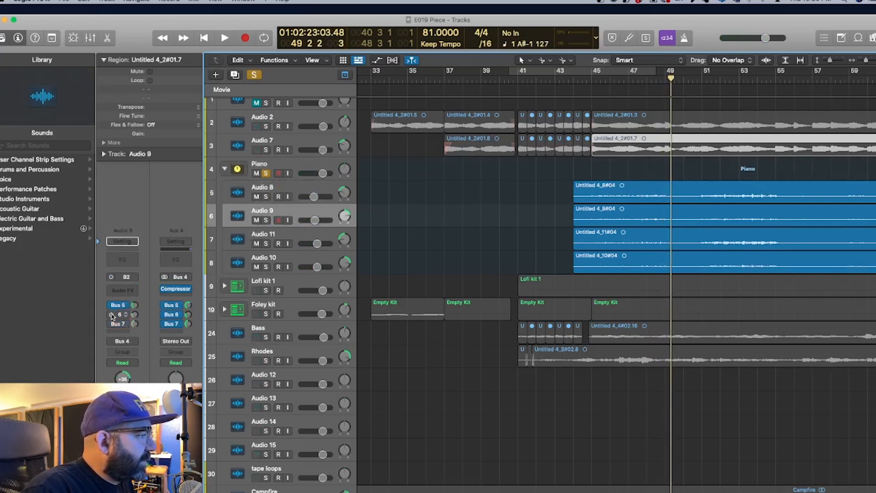
click(269, 240)
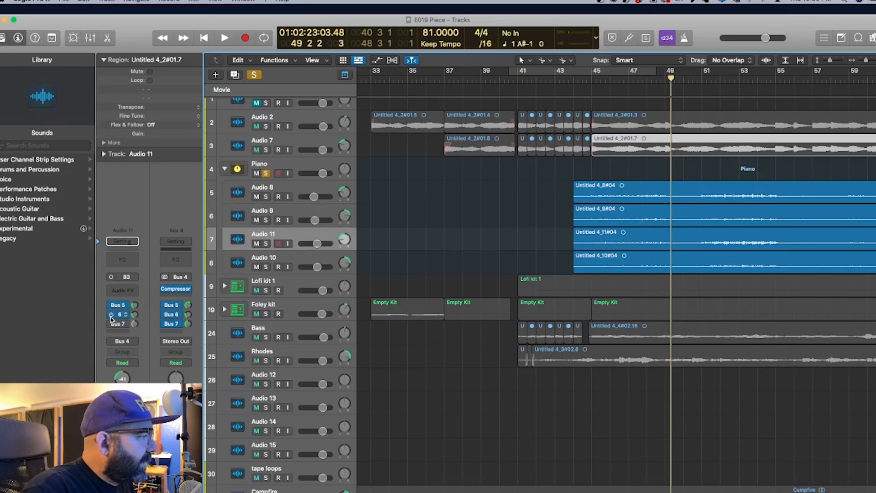
click(269, 260)
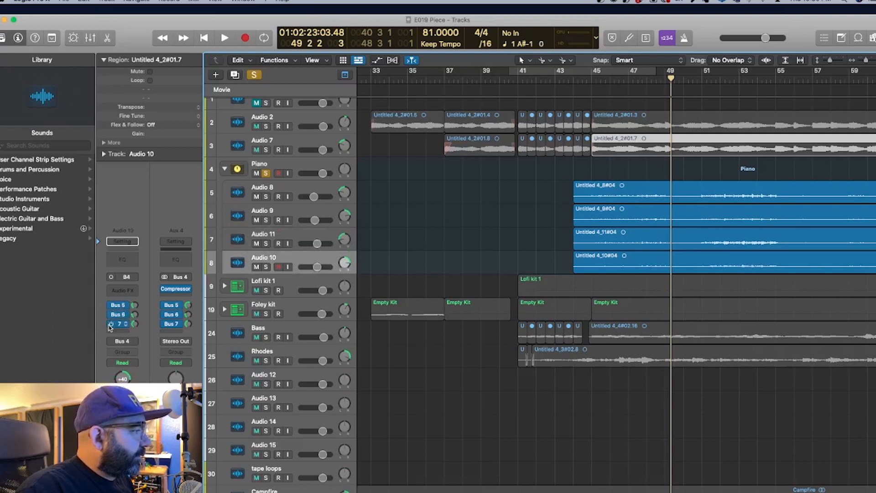
key(shift+space)
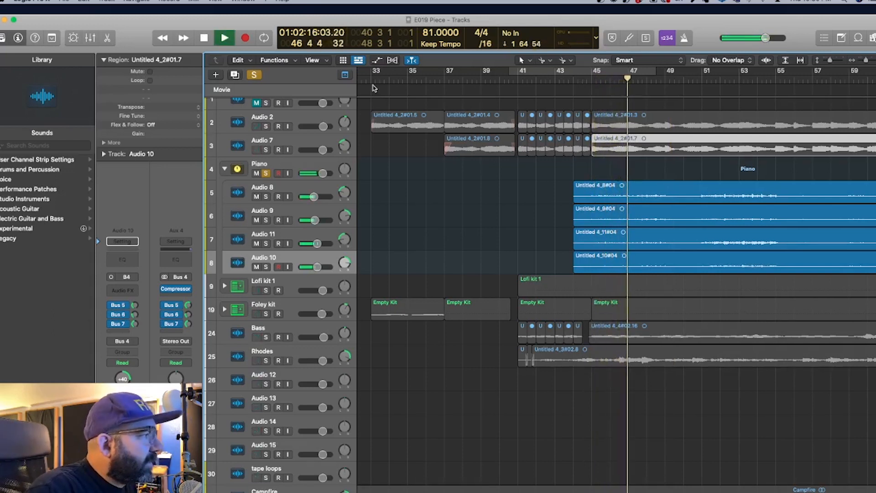
key(space)
Step: Clear the solo and play the full arrangement with all tracks for a few bars
click(255, 75)
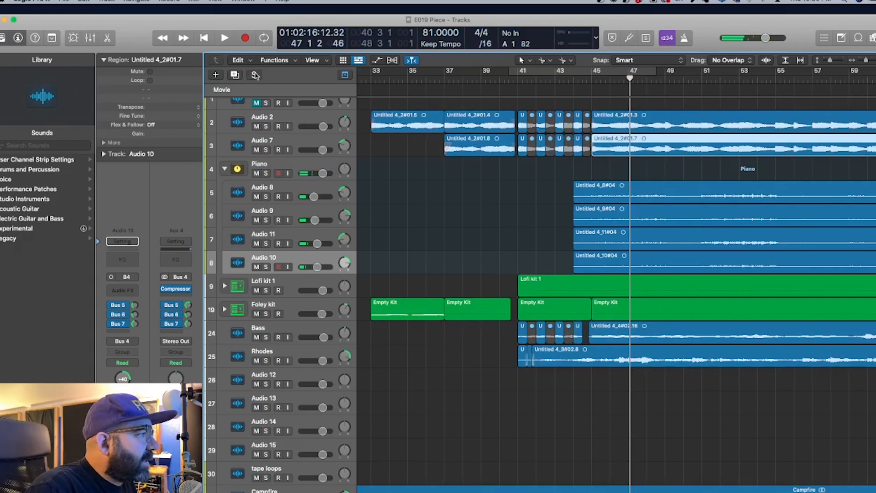
scroll(275, 165, up, 2)
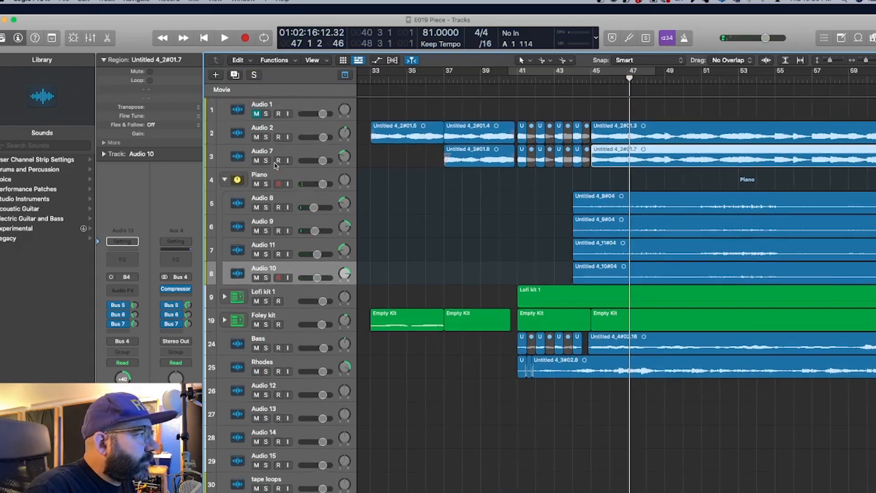
key(space)
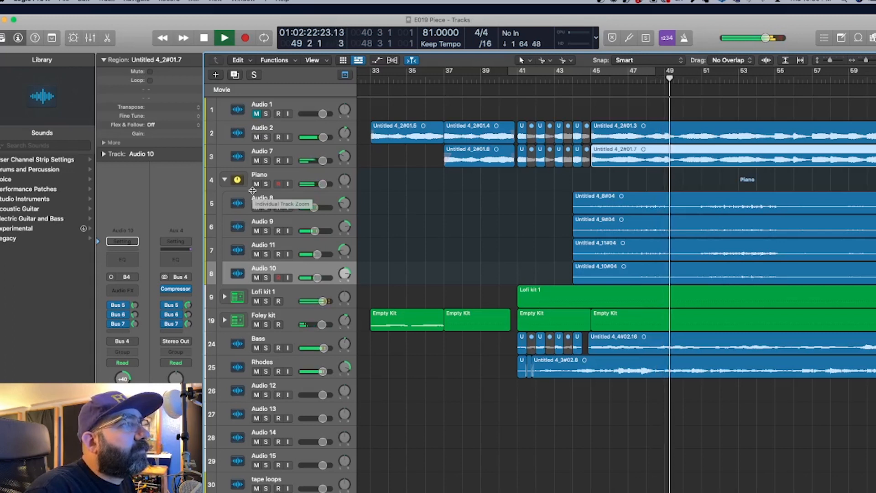
key(space)
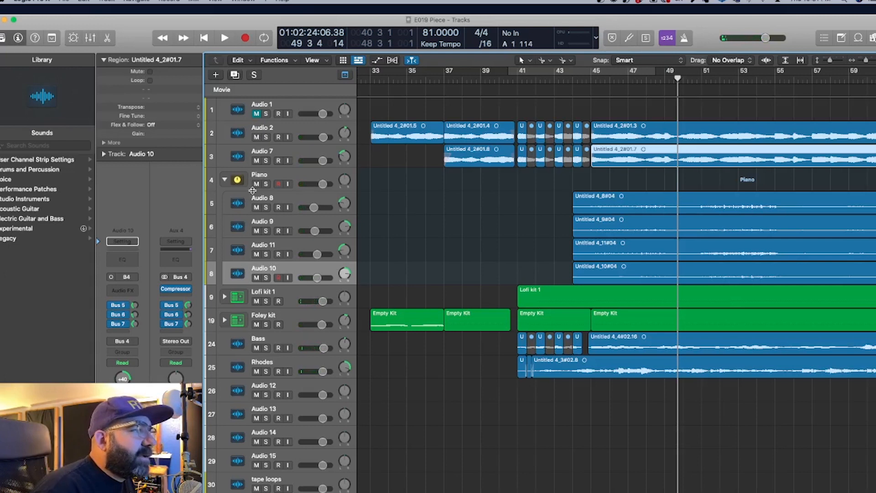
Step: Place the playhead at bar 33, select the chopped Audio 2 and Audio 7 regions between bars 41 and 45, and deselect them
click(379, 80)
click(370, 79)
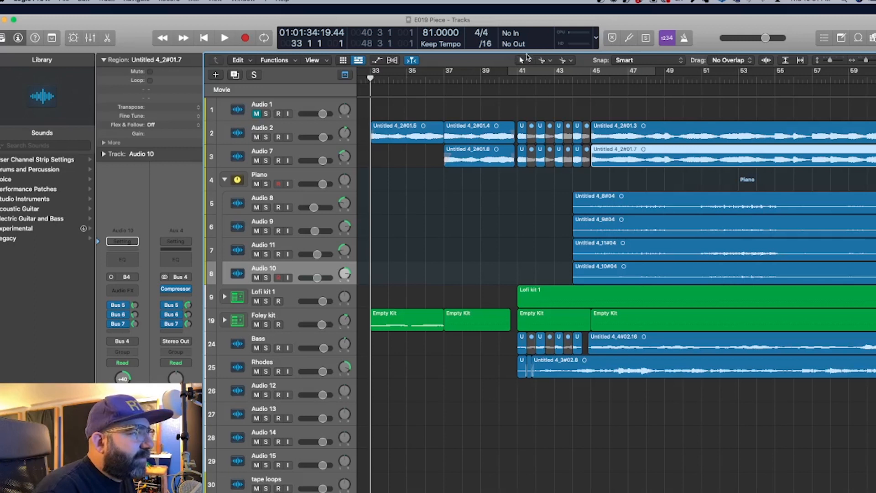
drag(516, 105, 591, 183)
click(616, 111)
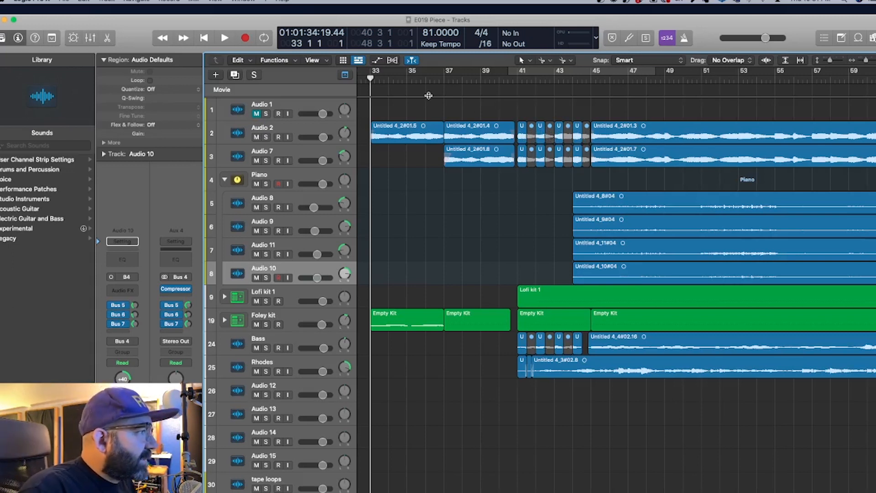
Step: Play the full mix from bar 33 into the piano section, checking the meters of all tracks, and stop
key(space)
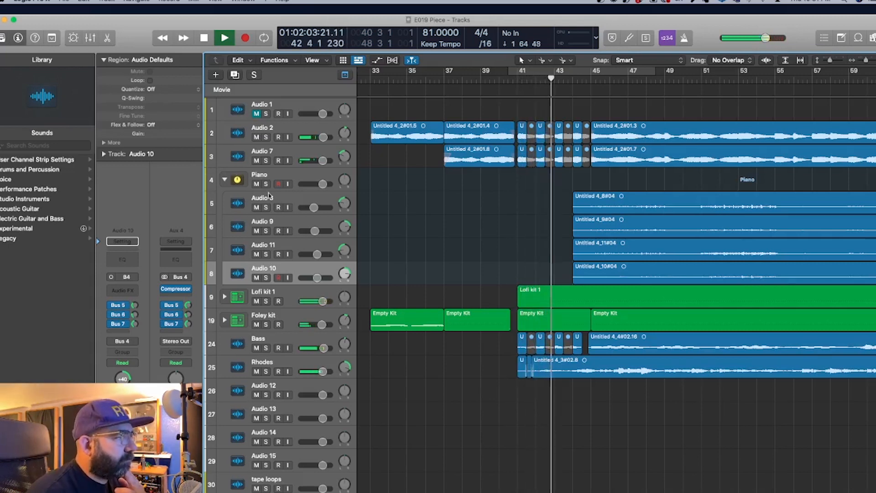
scroll(279, 207, down, 3)
scroll(279, 206, down, 1)
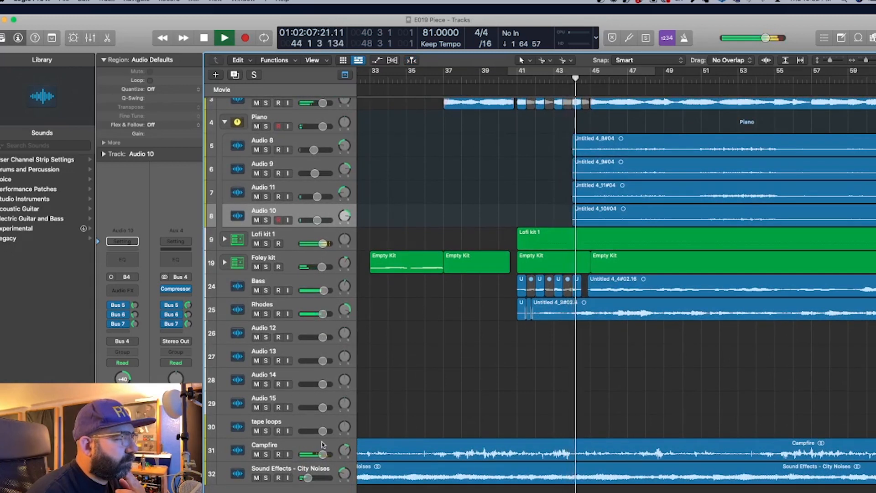
scroll(385, 409, up, 1)
scroll(386, 409, up, 3)
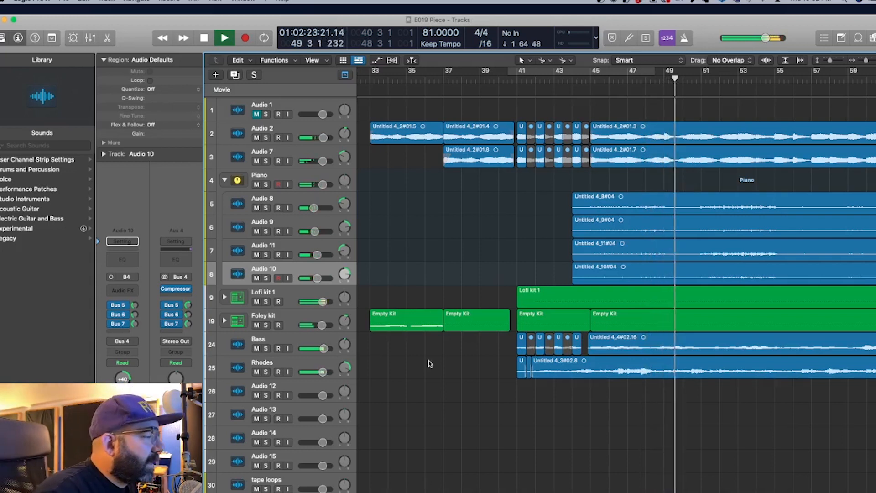
key(space)
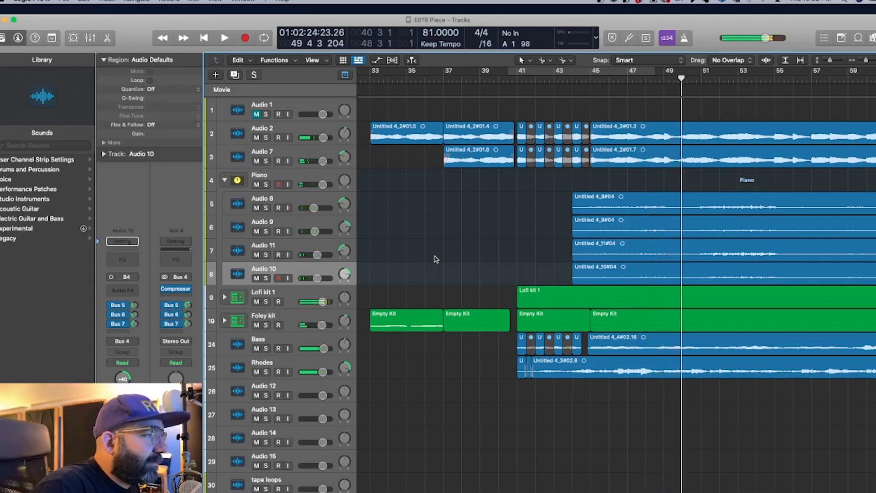
Step: Place the playhead at bar 79 in the later section and mute the Foley kit track
scroll(435, 259, right, 15)
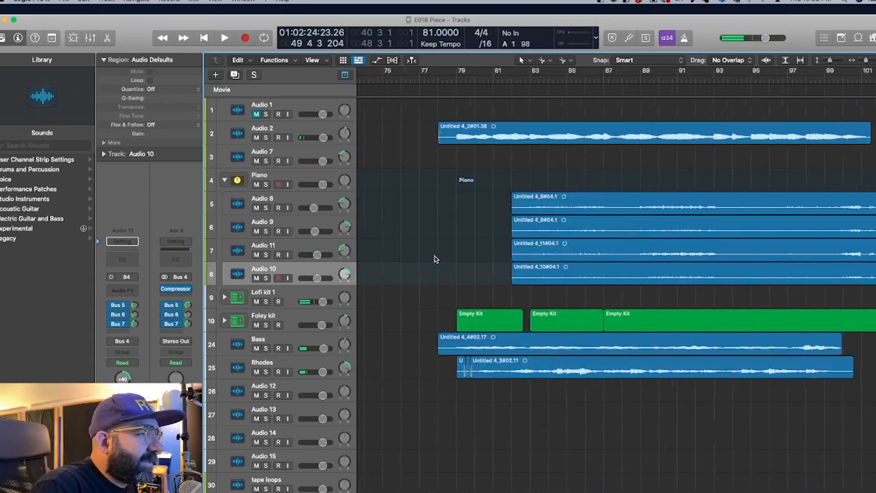
click(414, 80)
scroll(395, 118, left, 5)
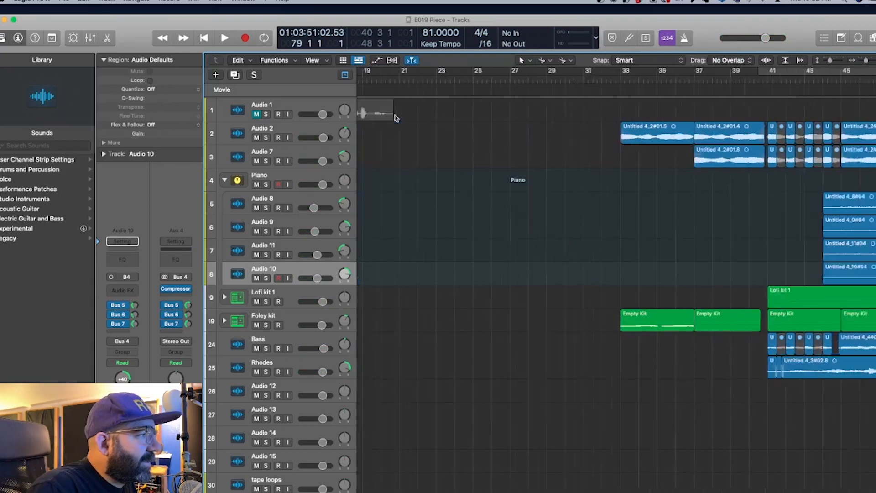
scroll(395, 118, right, 1)
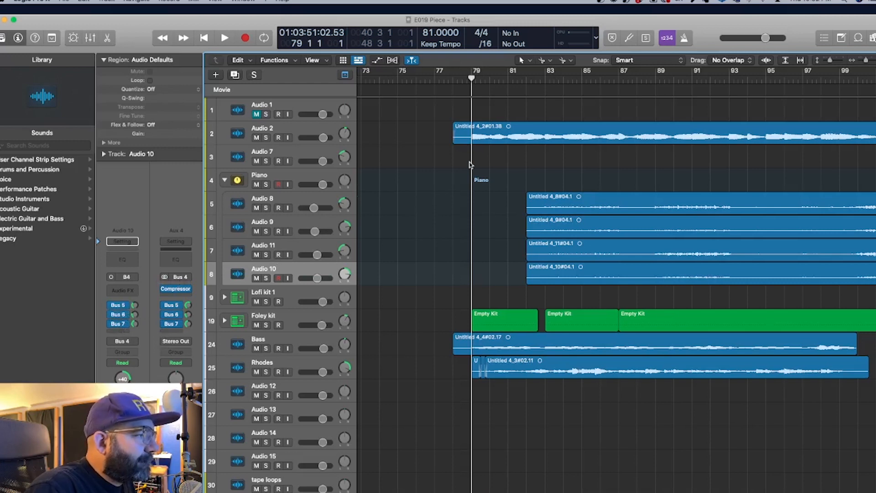
scroll(314, 299, down, 3)
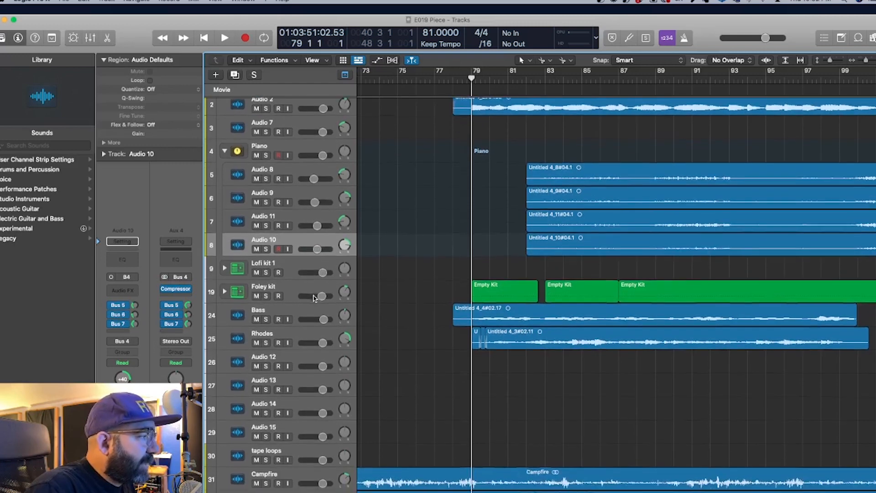
click(256, 296)
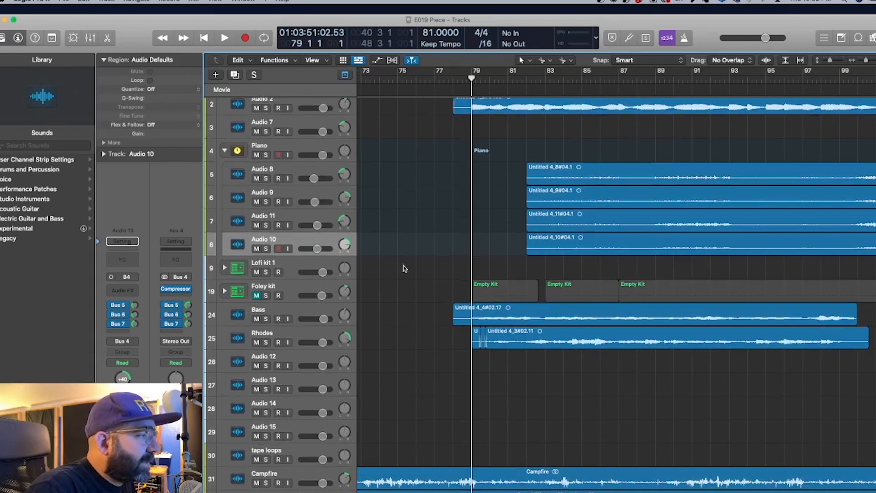
Step: Select the Piano track stack, play the later section from bar 79 into the piano entrance with the Foley kit muted, and stop
scroll(403, 268, right, 1)
scroll(403, 269, up, 1)
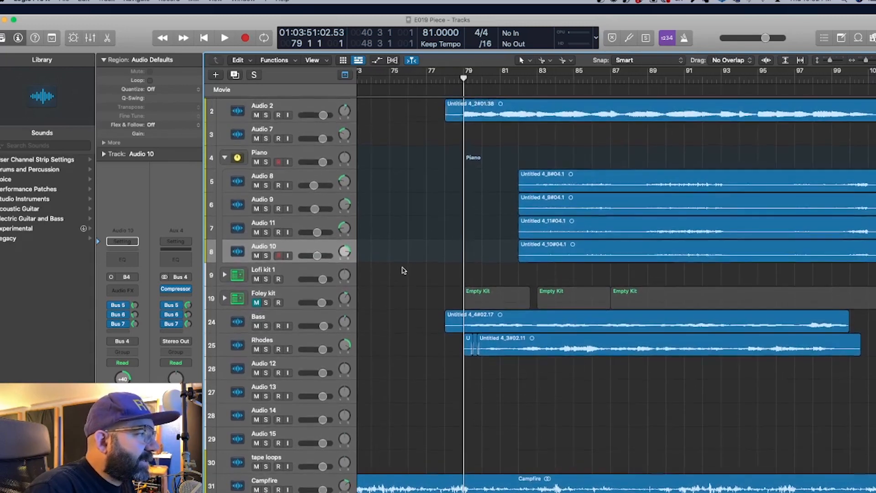
scroll(402, 269, up, 2)
click(413, 176)
key(space)
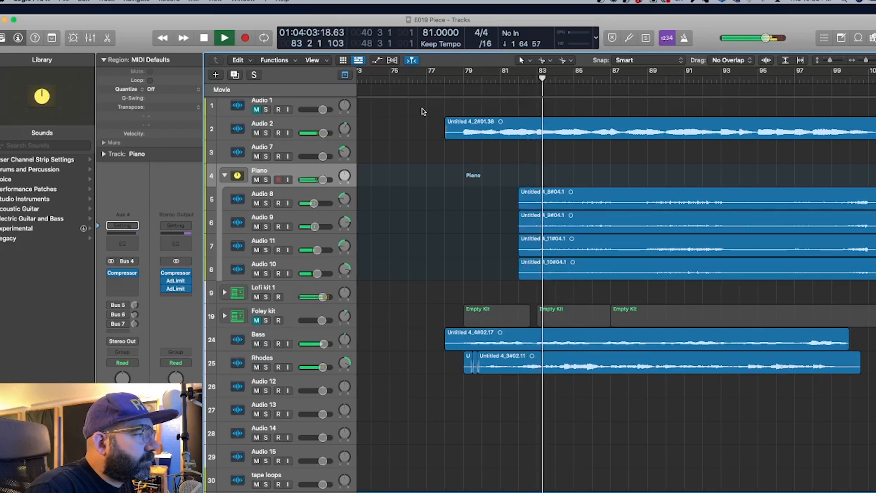
key(space)
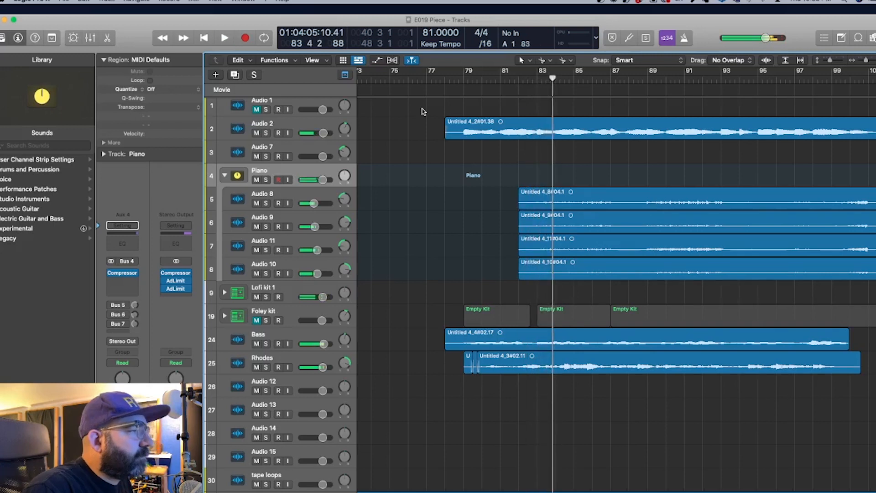
Step: Play the cycle range from bar 40 beat 3 to bar 48 beat 3 in a loop and unmute the Foley kit track
scroll(397, 141, left, 15)
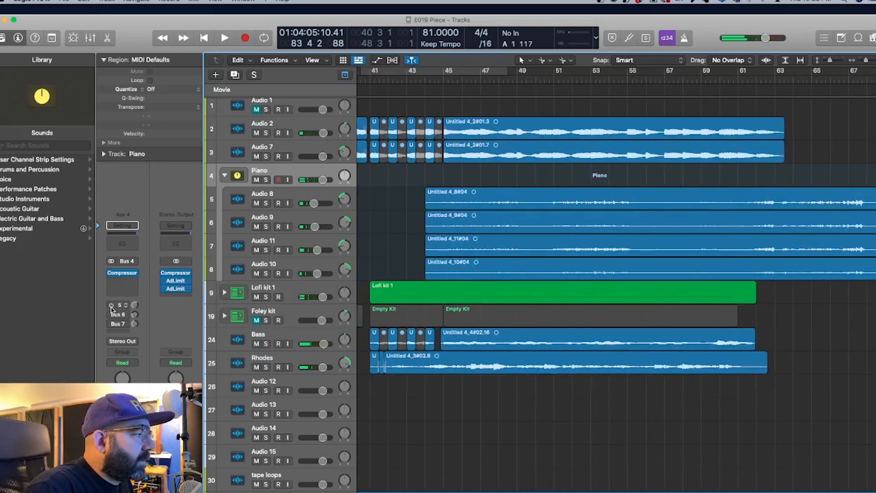
key(c)
key(space)
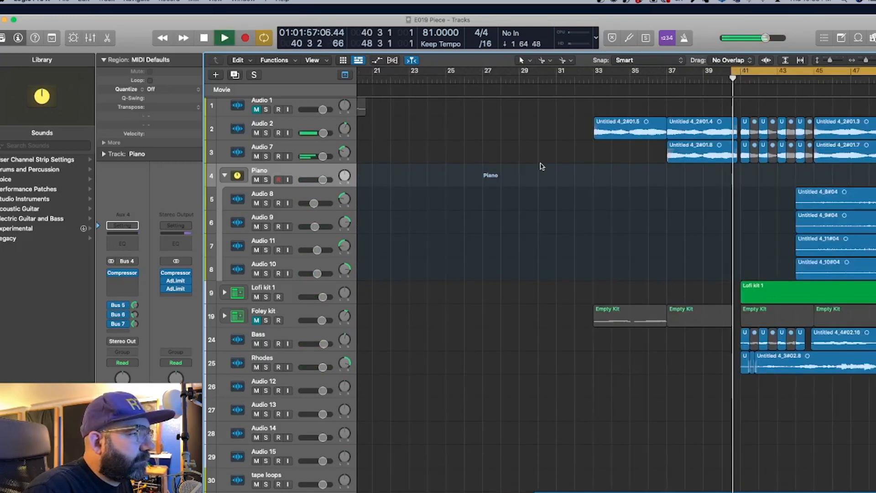
scroll(264, 357, down, 1)
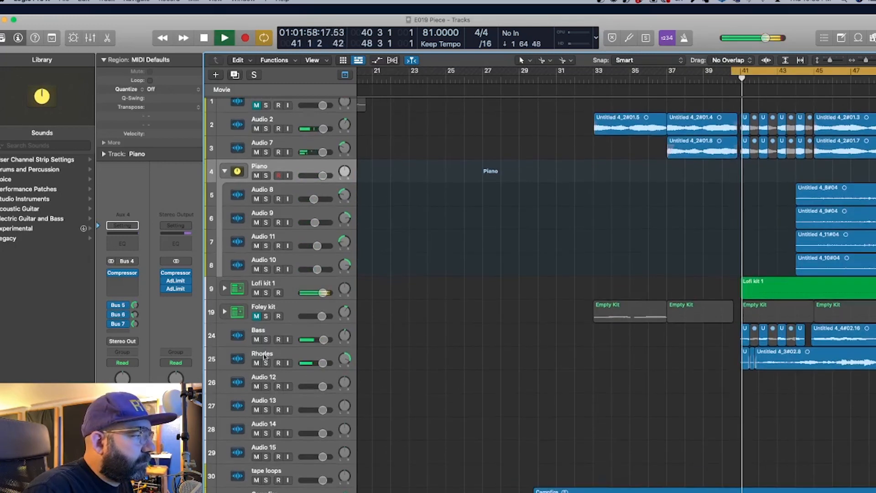
click(256, 316)
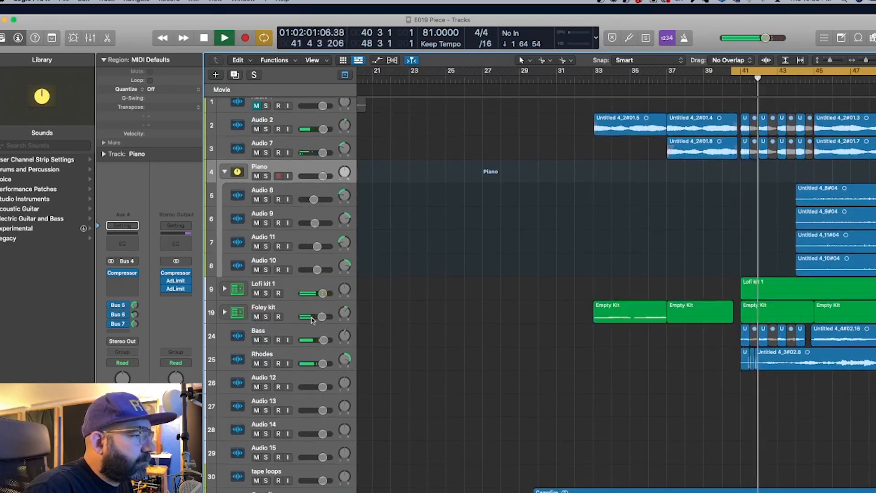